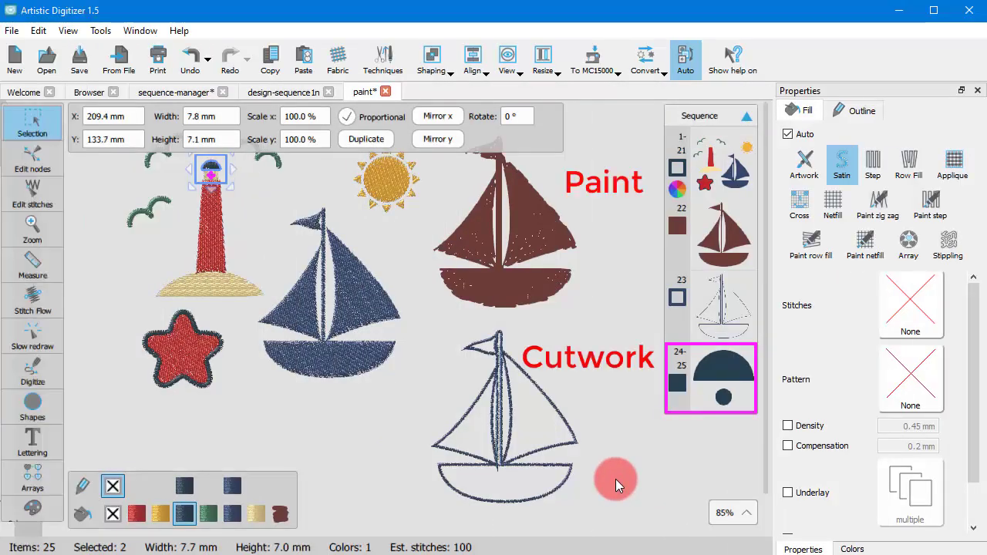
Select the paint boat and the cutwork boat in turn, and try to move technique blocks within the sequence
{"action": "left_click", "coordinate": [513, 238]}
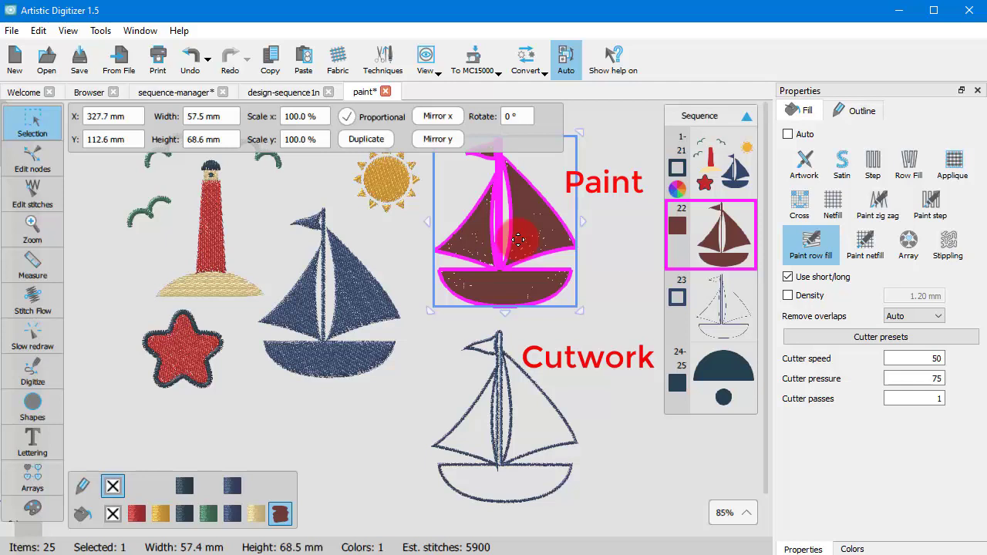
{"action": "left_click", "coordinate": [496, 389]}
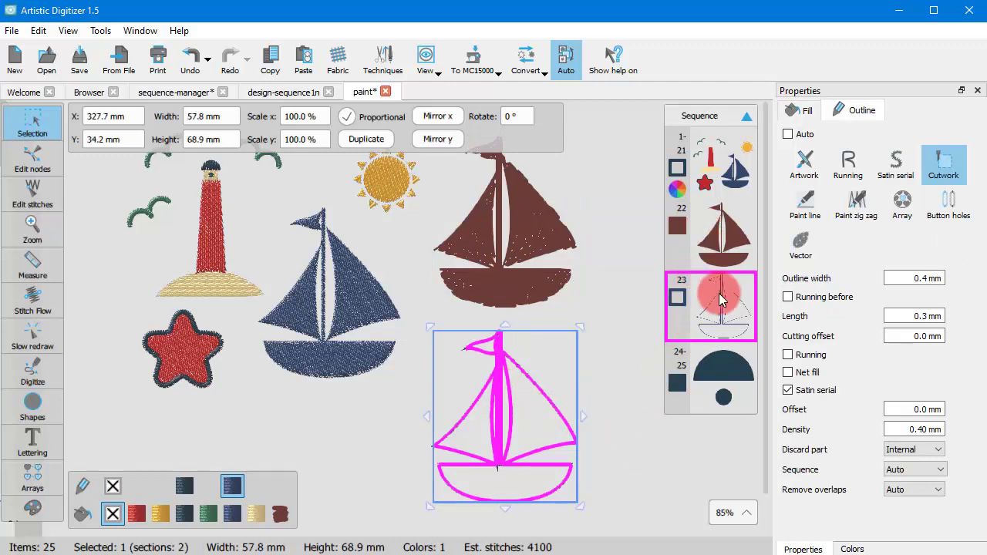
{"action": "left_click_drag", "start_coordinate": [719, 340], "coordinate": [697, 281]}
{"action": "left_click", "coordinate": [696, 182]}
{"action": "left_click_drag", "start_coordinate": [709, 369], "coordinate": [718, 279]}
{"action": "left_click", "coordinate": [737, 382]}
{"action": "left_click", "coordinate": [647, 359]}
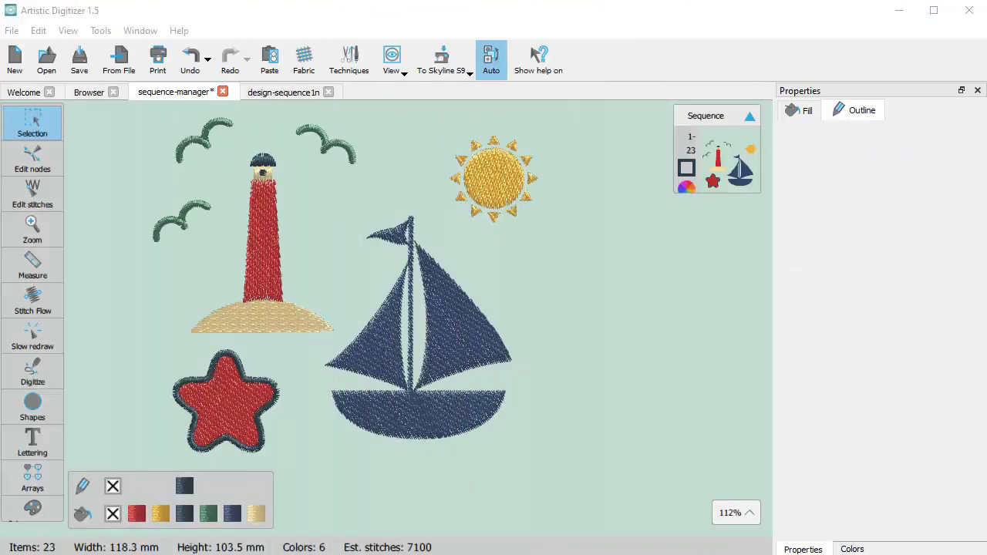
Review the optimization strategy settings in the Optimizer Options of the sequence-manager design, and leave them without saving
{"action": "left_click", "coordinate": [605, 463]}
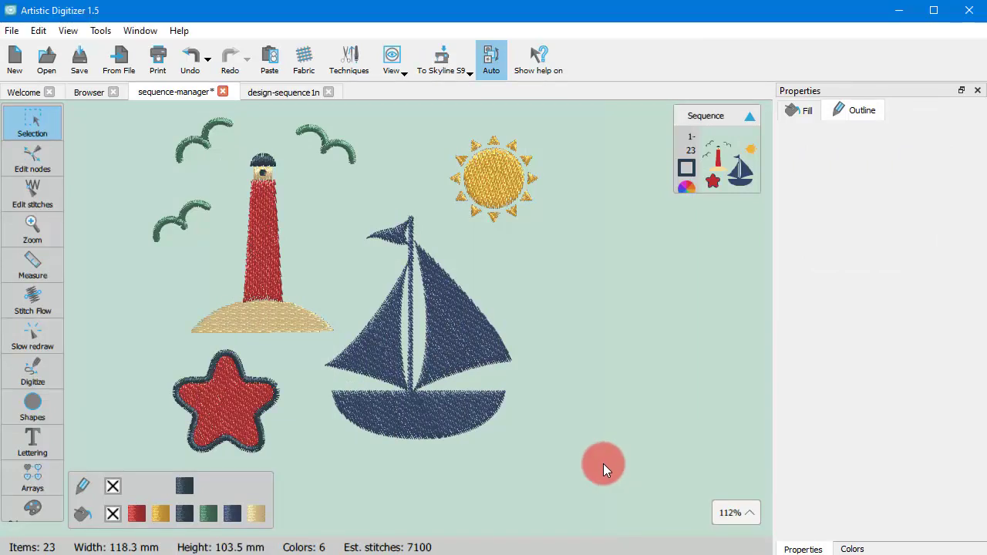
{"action": "left_click", "coordinate": [99, 31]}
{"action": "left_click", "coordinate": [143, 101]}
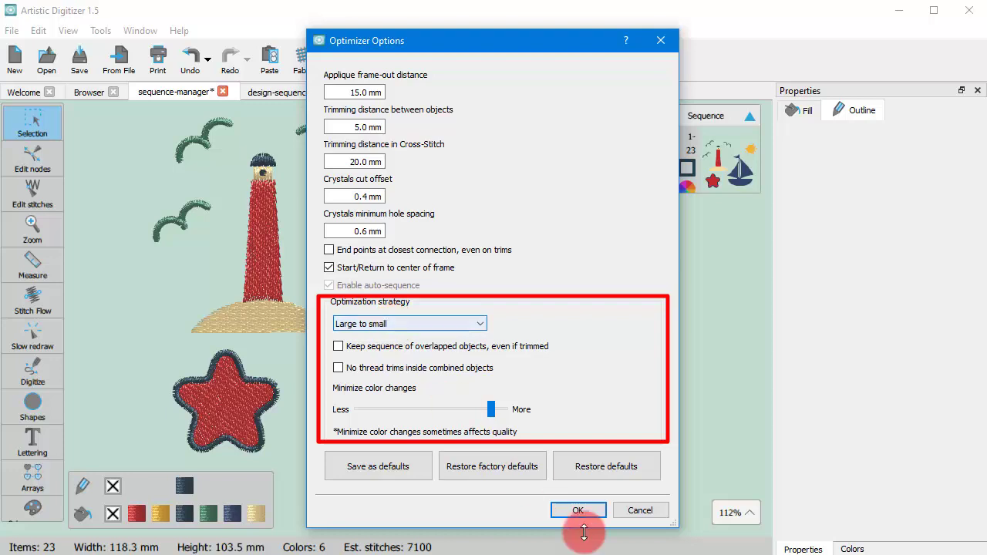
{"action": "left_click", "coordinate": [640, 511]}
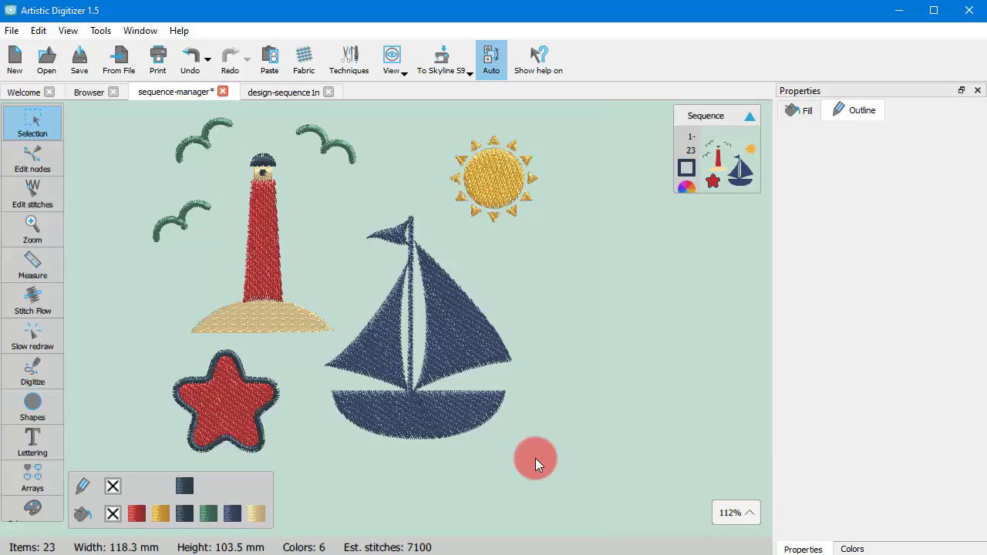
Switch the sequence from automatic to manual mode and move the third bird up to second place
{"action": "left_click", "coordinate": [488, 68]}
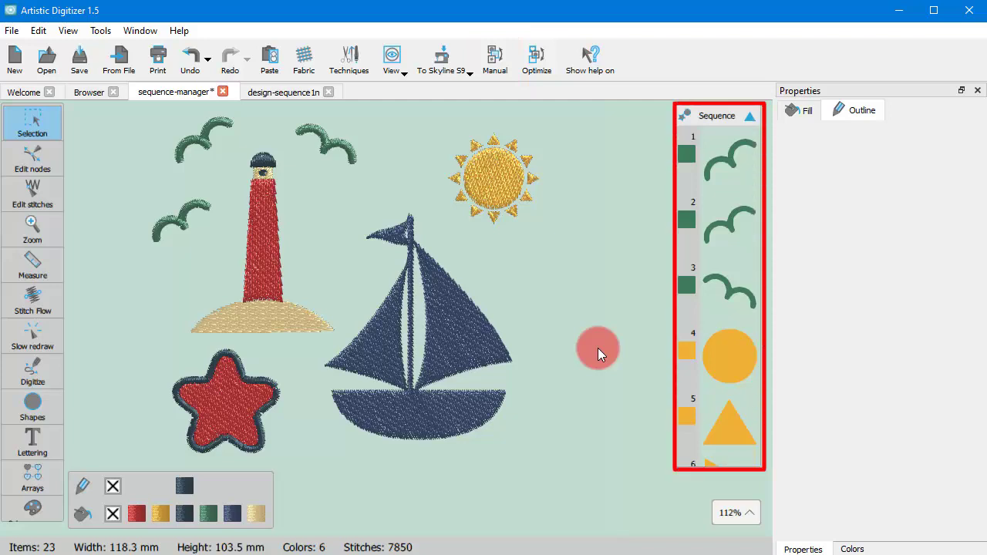
{"action": "left_click", "coordinate": [720, 306]}
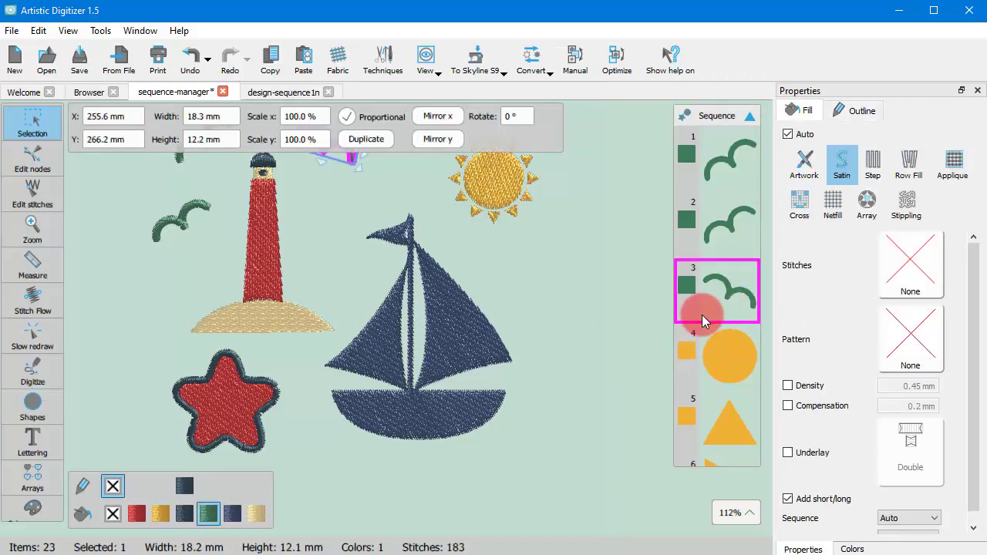
{"action": "left_click_drag", "start_coordinate": [698, 320], "coordinate": [711, 221]}
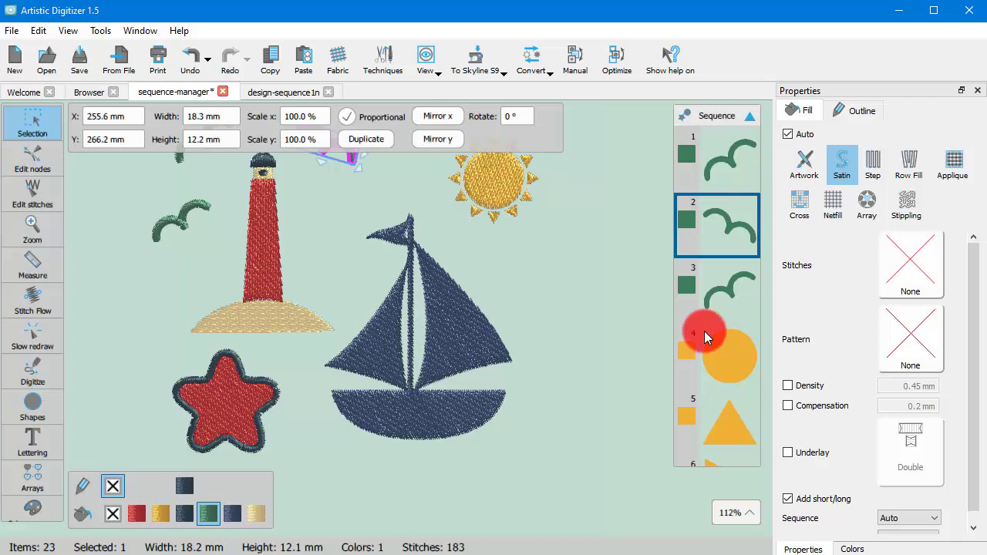
{"action": "left_click", "coordinate": [726, 350]}
{"action": "scroll", "coordinate": [594, 306], "scroll_direction": "up", "scroll_amount": 1}
{"action": "left_click", "coordinate": [721, 210]}
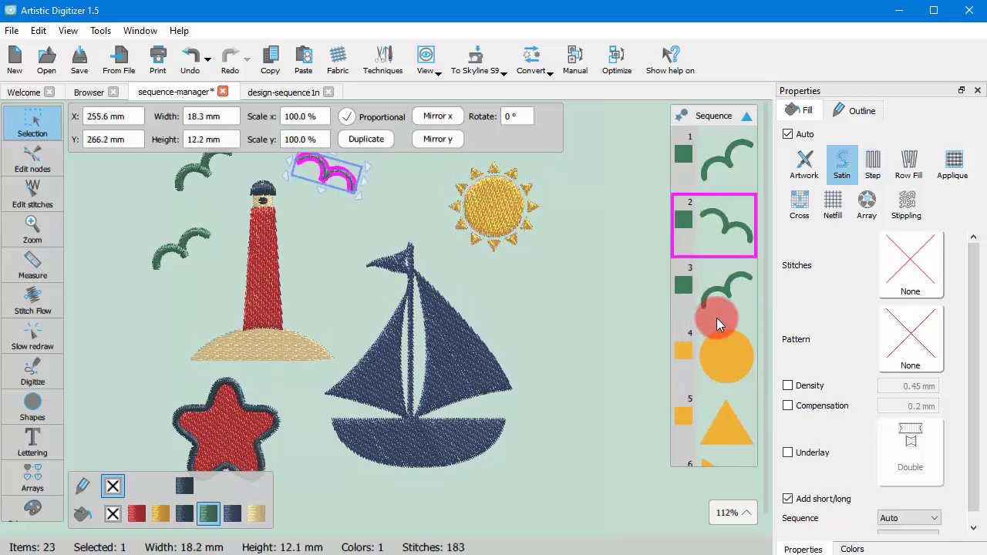
{"action": "left_click", "coordinate": [704, 322]}
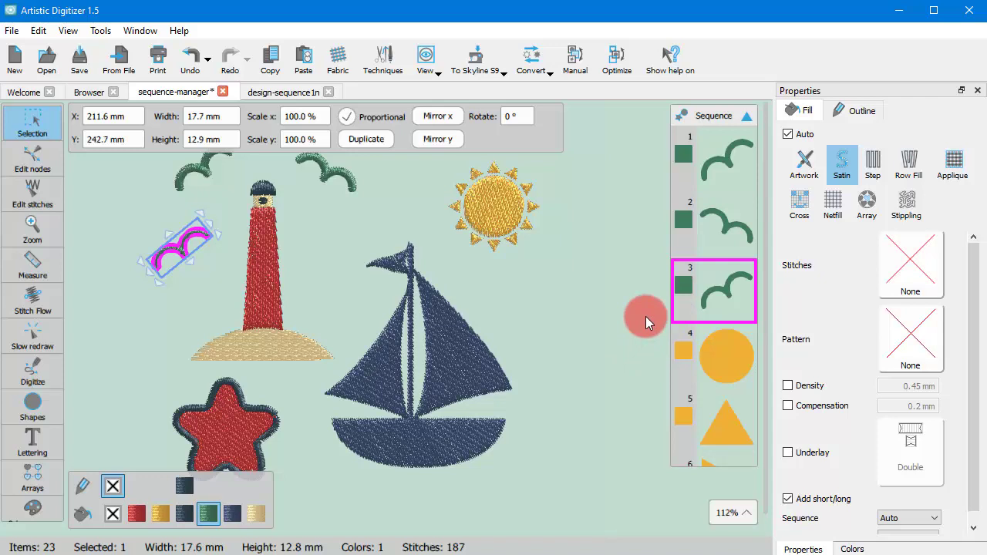
Select sequence items 1 to 3 as a range, extend the range to item 5, and clear the selection
{"action": "key", "text": "shift"}
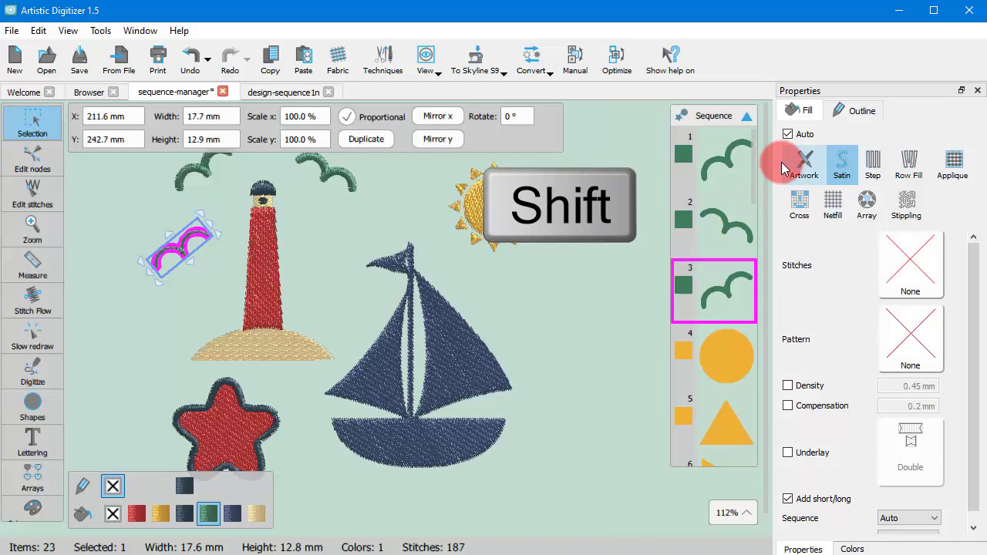
{"action": "left_click", "coordinate": [712, 171]}
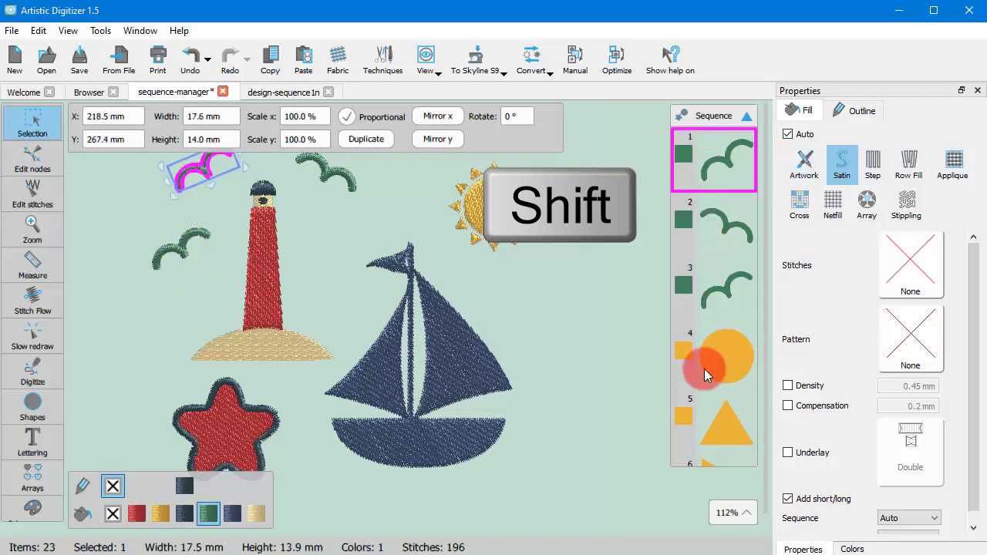
{"action": "left_click", "coordinate": [714, 296], "text": "shift"}
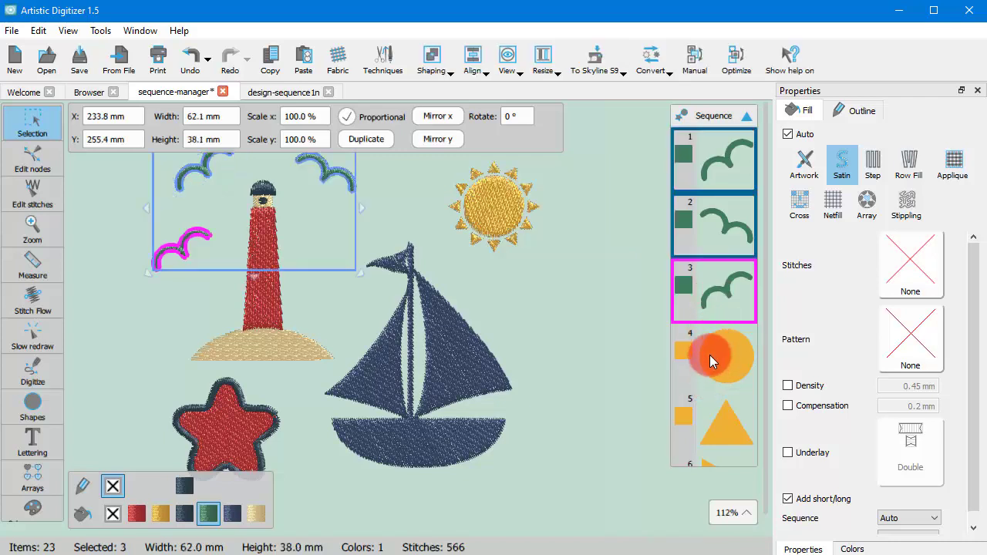
{"action": "left_click", "coordinate": [709, 434], "text": "shift"}
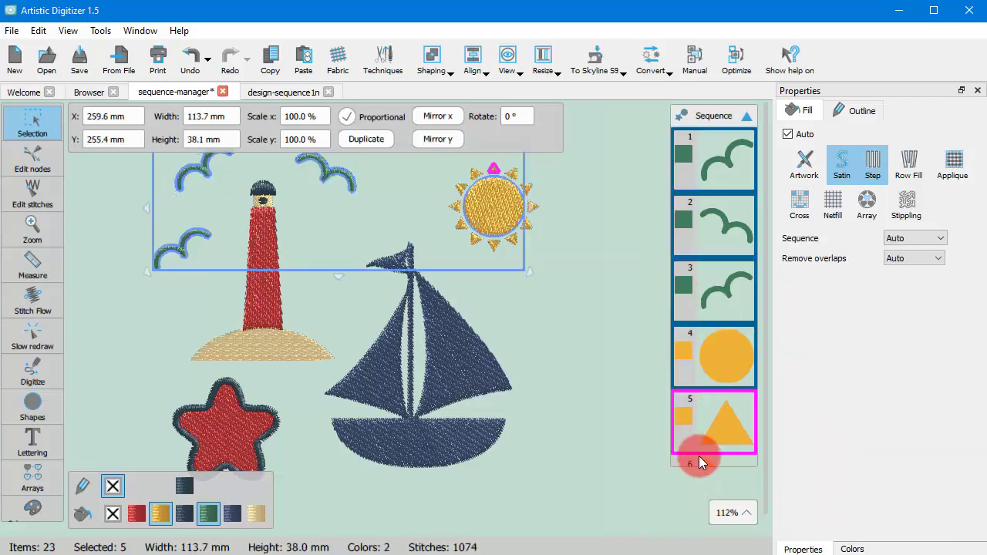
{"action": "left_click", "coordinate": [632, 385]}
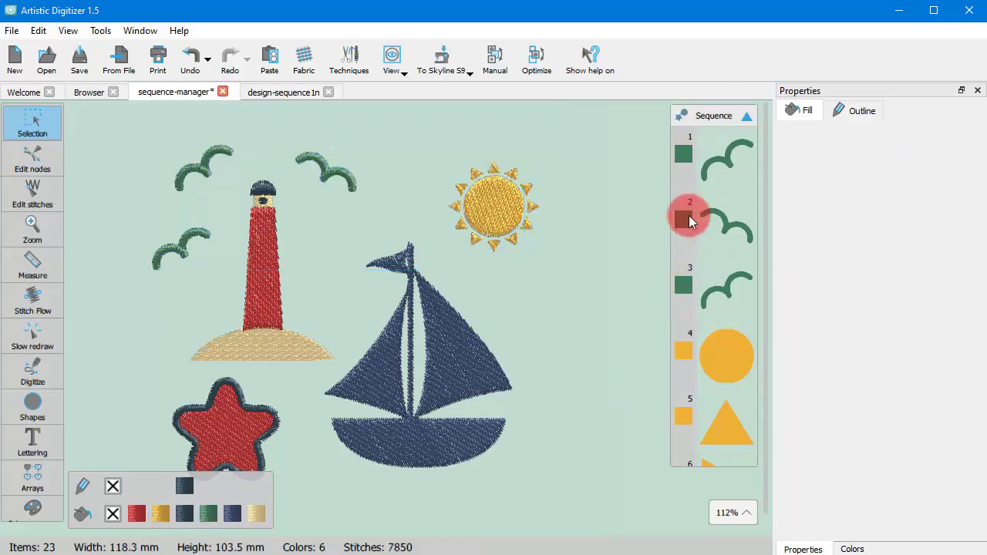
Select the non-adjacent sequence items 2, 3 and 5 together
{"action": "key", "text": "ctrl"}
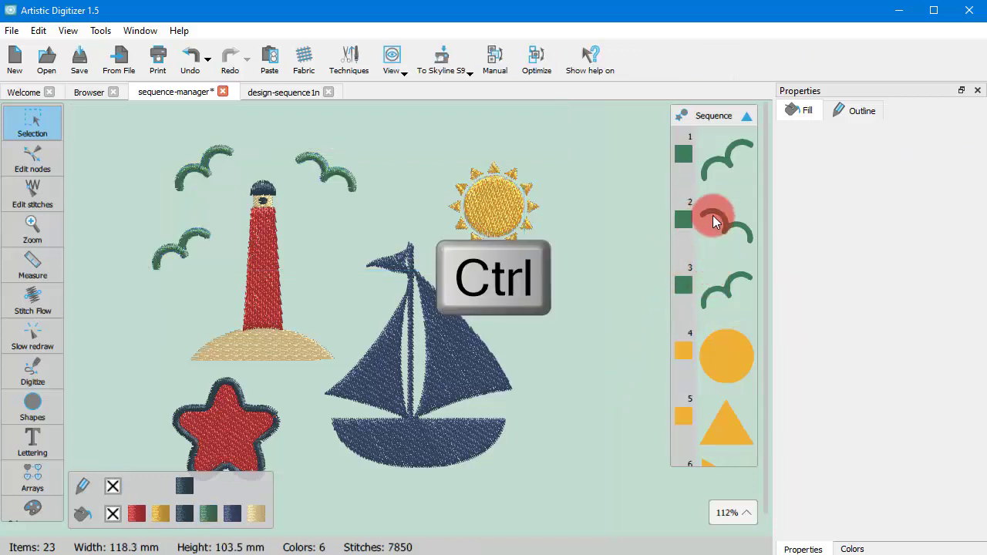
{"action": "left_click", "coordinate": [713, 223], "text": "ctrl"}
{"action": "left_click", "coordinate": [702, 302], "text": "ctrl"}
{"action": "left_click", "coordinate": [715, 429], "text": "ctrl"}
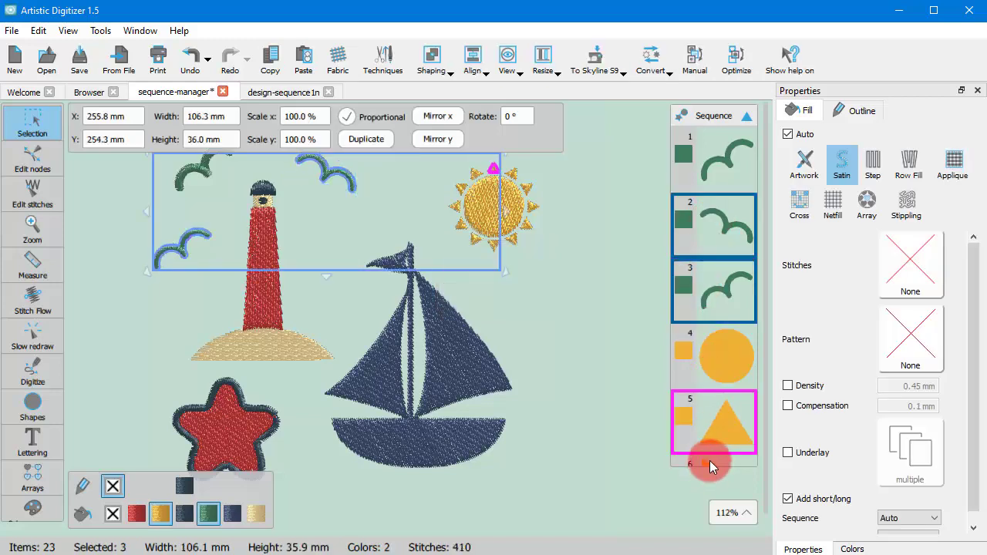
{"action": "left_click", "coordinate": [732, 428]}
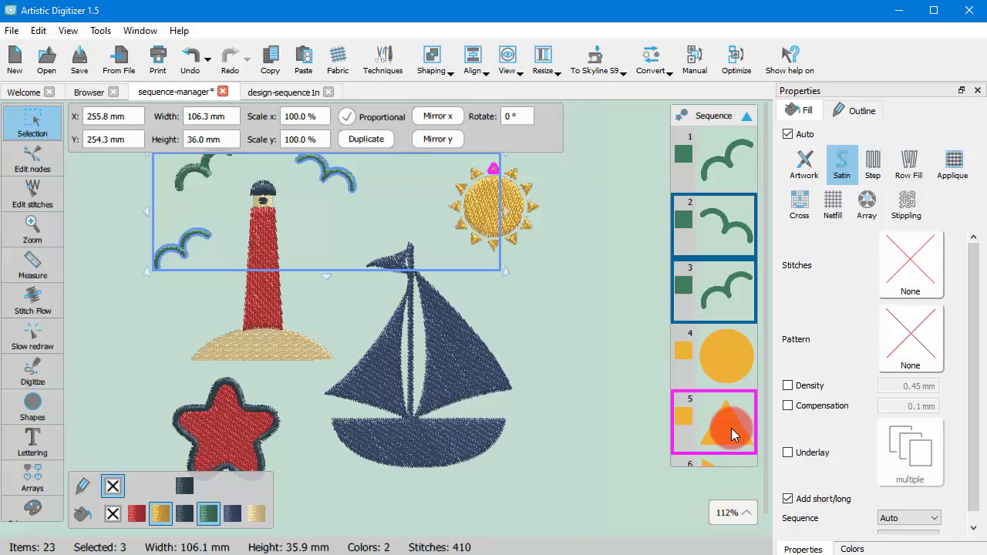
Deselect the bird in item 3, toggle the sun's circle in and out of the selection, and clear it
{"action": "left_click", "coordinate": [726, 278], "text": "ctrl"}
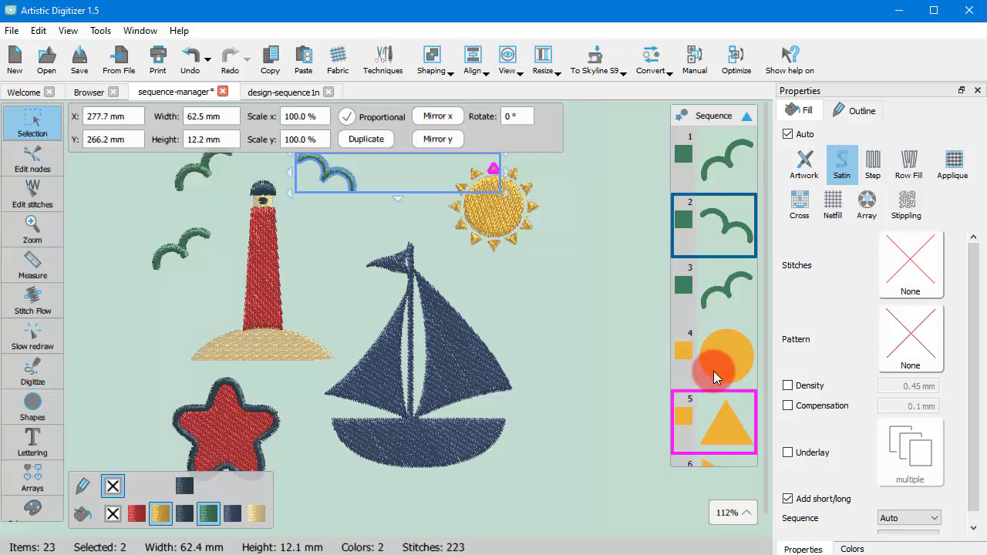
{"action": "left_click", "coordinate": [714, 371], "text": "ctrl"}
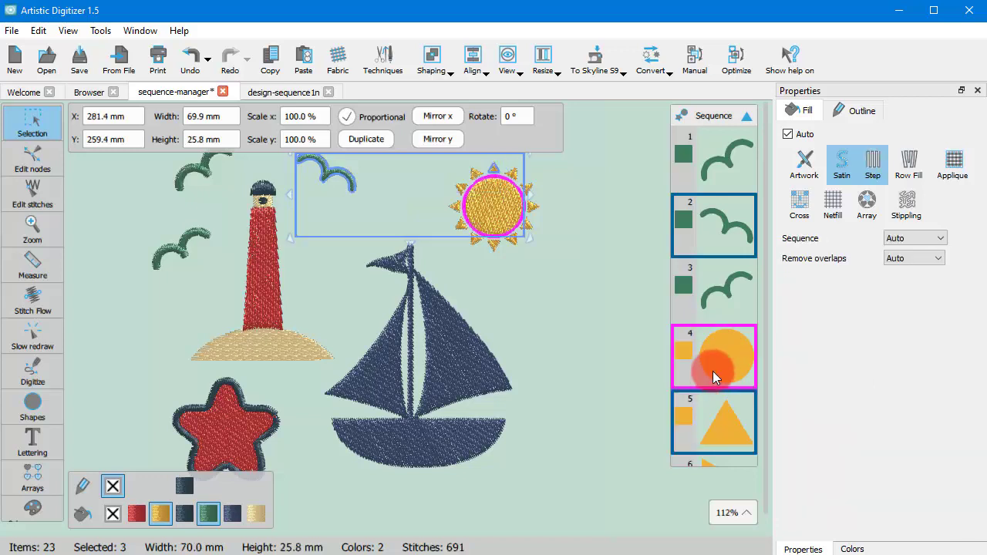
{"action": "left_click", "coordinate": [710, 385], "text": "ctrl"}
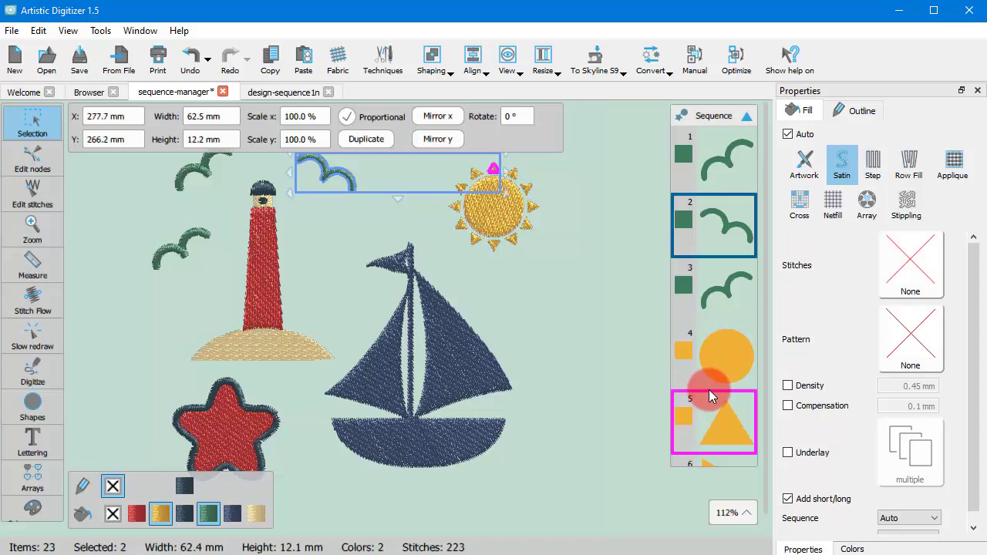
{"action": "left_click", "coordinate": [634, 301]}
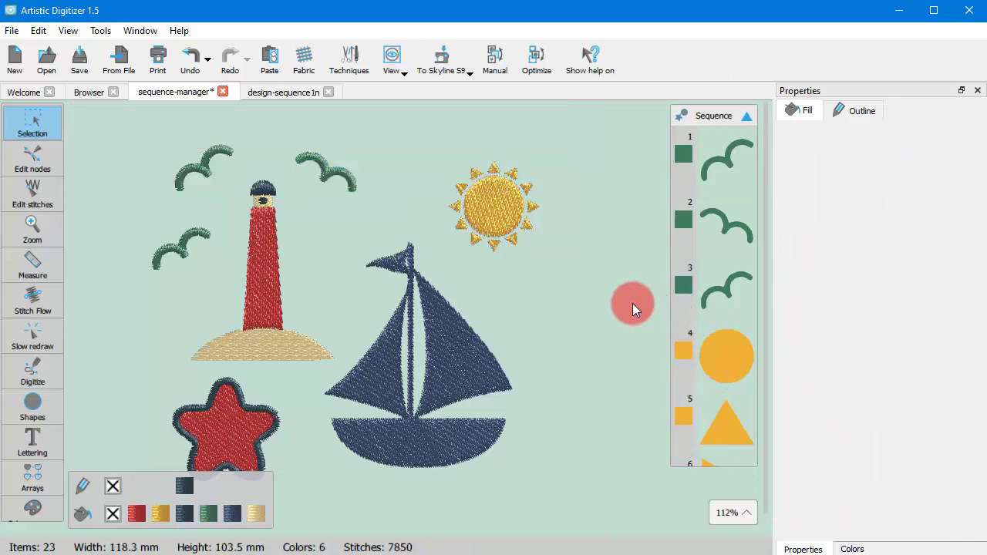
Select the three birds as a range, add the sun ray in item 5, and clear the selection
{"action": "left_click", "coordinate": [710, 147]}
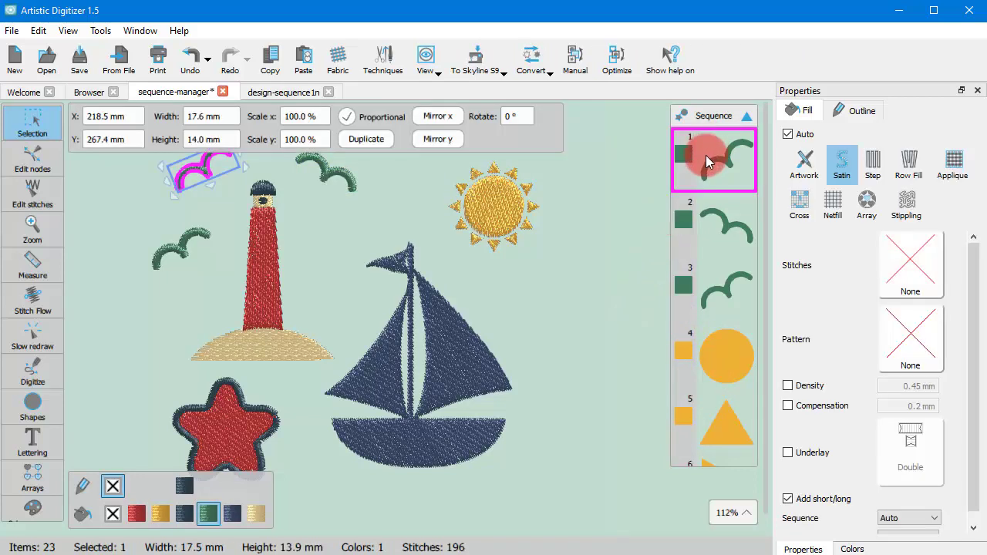
{"action": "left_click", "coordinate": [704, 292], "text": "shift"}
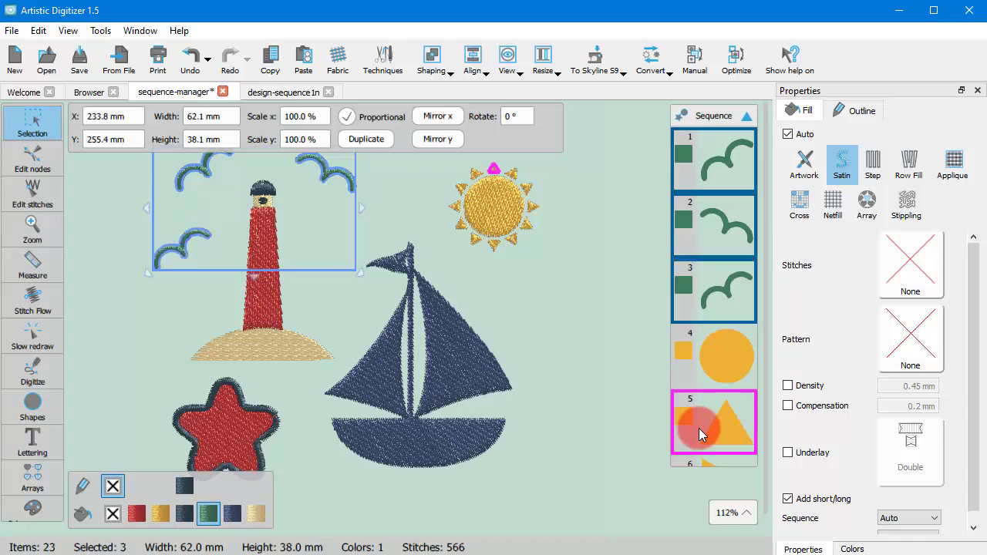
{"action": "left_click_drag", "start_coordinate": [699, 428], "coordinate": [634, 453]}
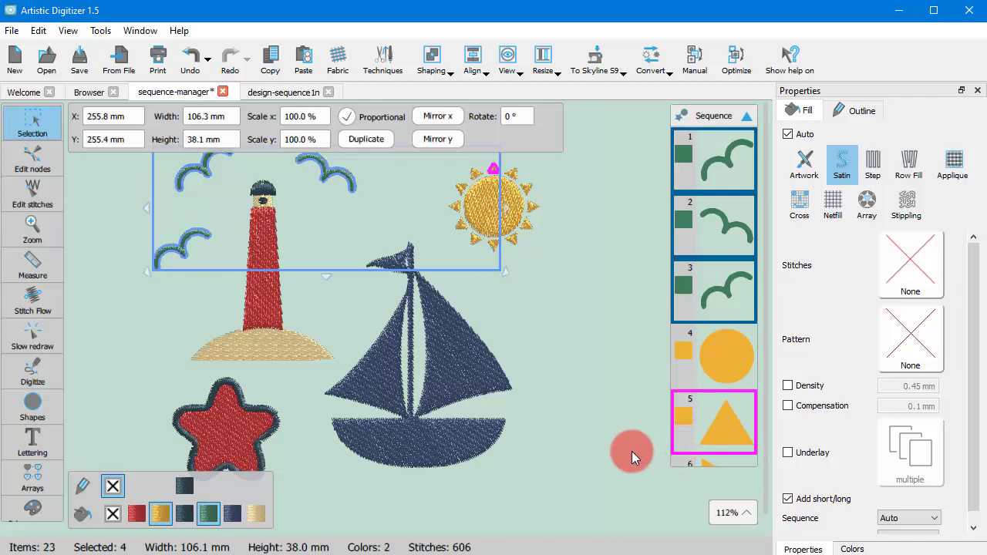
{"action": "left_click", "coordinate": [632, 452]}
{"action": "left_click", "coordinate": [599, 388]}
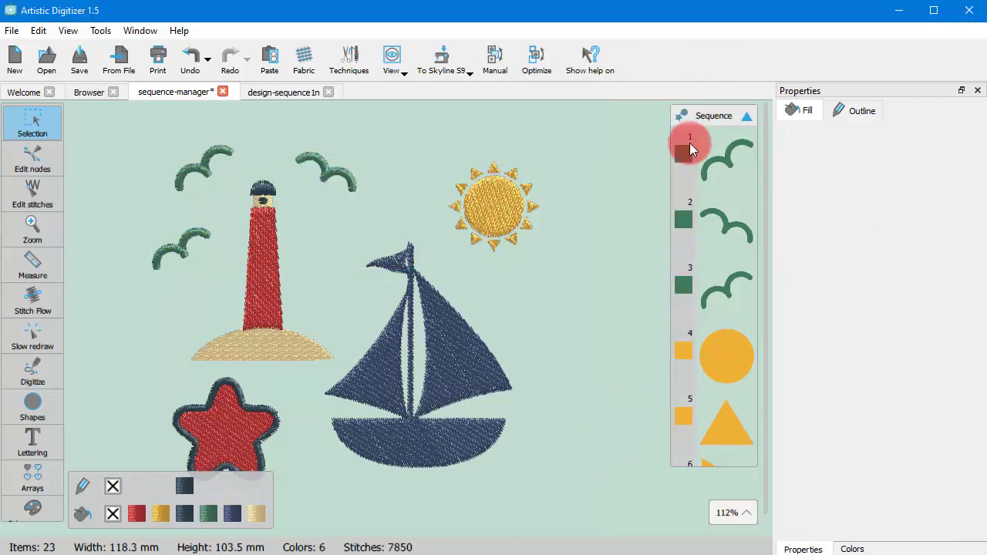
Select all items from the first bird's sequence entry, and deselect everything with Select None
{"action": "left_click", "coordinate": [710, 171]}
{"action": "right_click", "coordinate": [709, 174]}
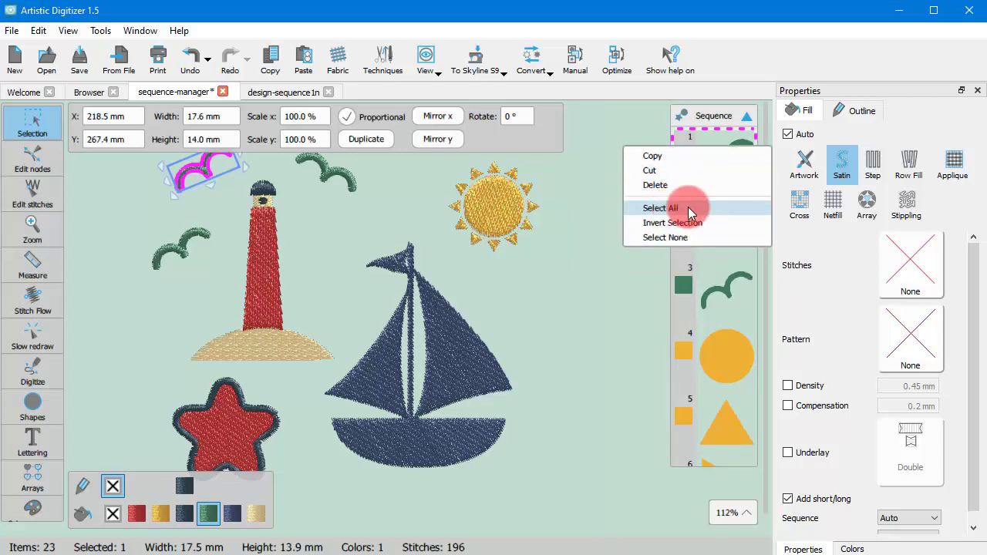
{"action": "left_click", "coordinate": [688, 207]}
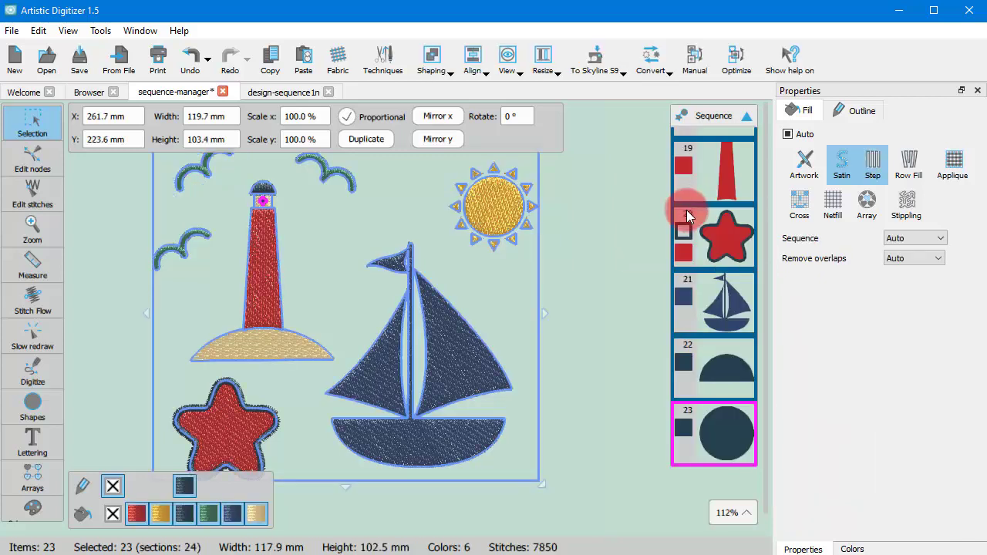
{"action": "right_click", "coordinate": [702, 174]}
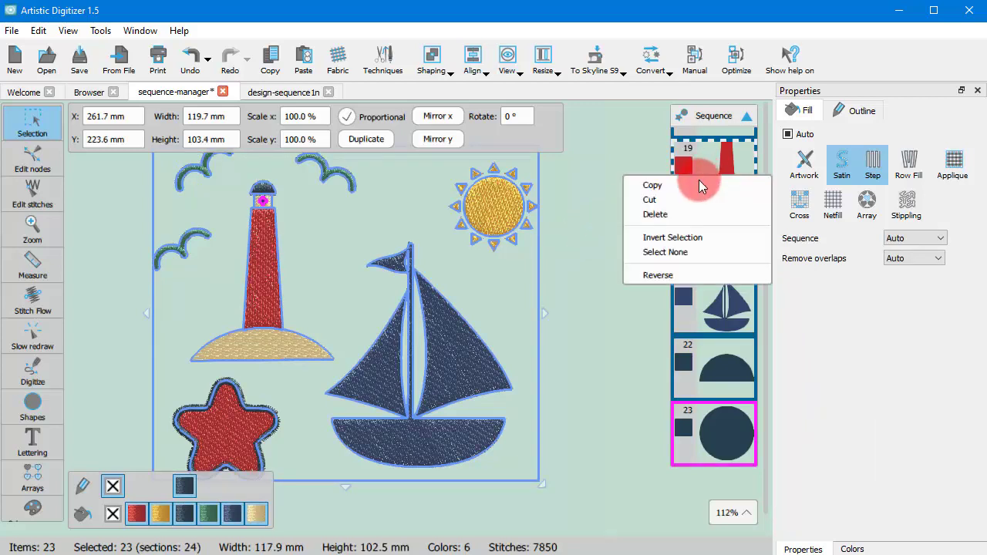
{"action": "left_click", "coordinate": [677, 253]}
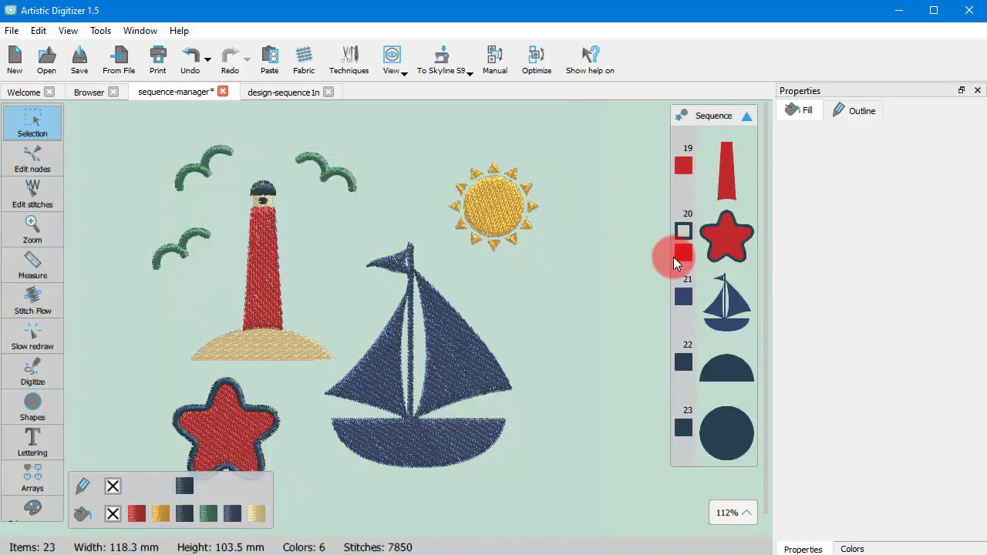
Select the three birds in the sequence, invert the selection to all other objects, and clear it
{"action": "scroll", "coordinate": [685, 255], "scroll_direction": "up", "scroll_amount": 15}
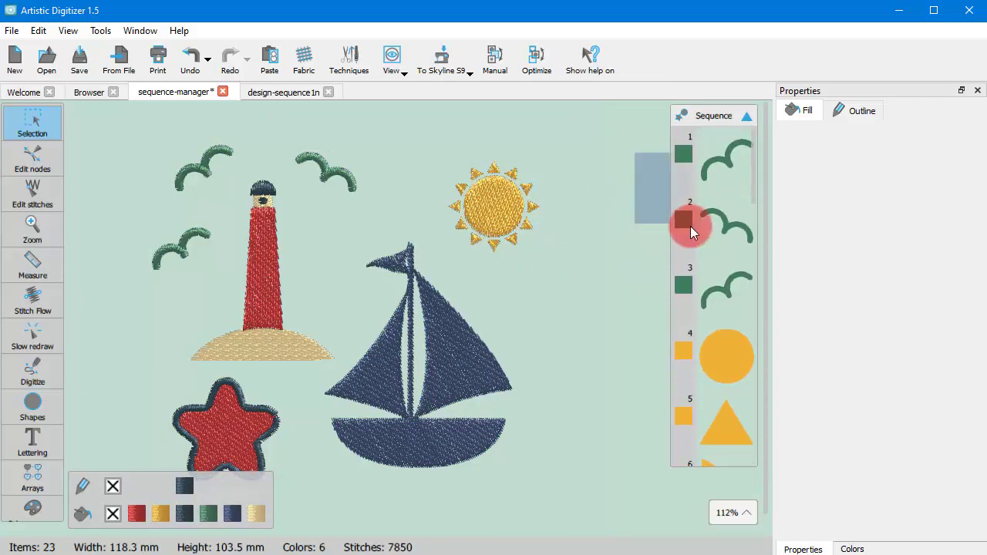
{"action": "left_click", "coordinate": [717, 181]}
{"action": "left_click", "coordinate": [712, 232], "text": "ctrl"}
{"action": "left_click", "coordinate": [704, 282], "text": "ctrl"}
{"action": "right_click", "coordinate": [696, 225]}
{"action": "left_click", "coordinate": [661, 302]}
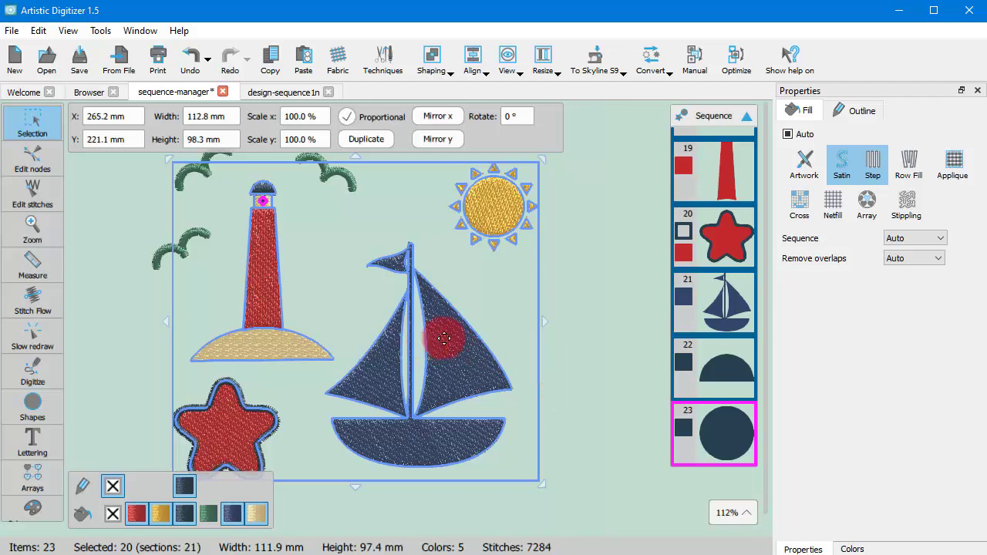
{"action": "left_click", "coordinate": [578, 377]}
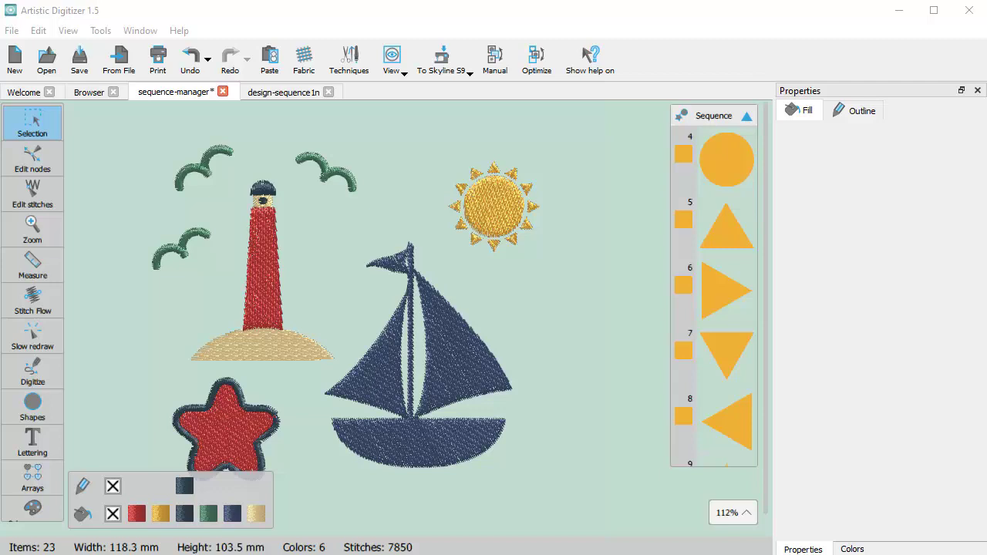
{"action": "left_click", "coordinate": [551, 390]}
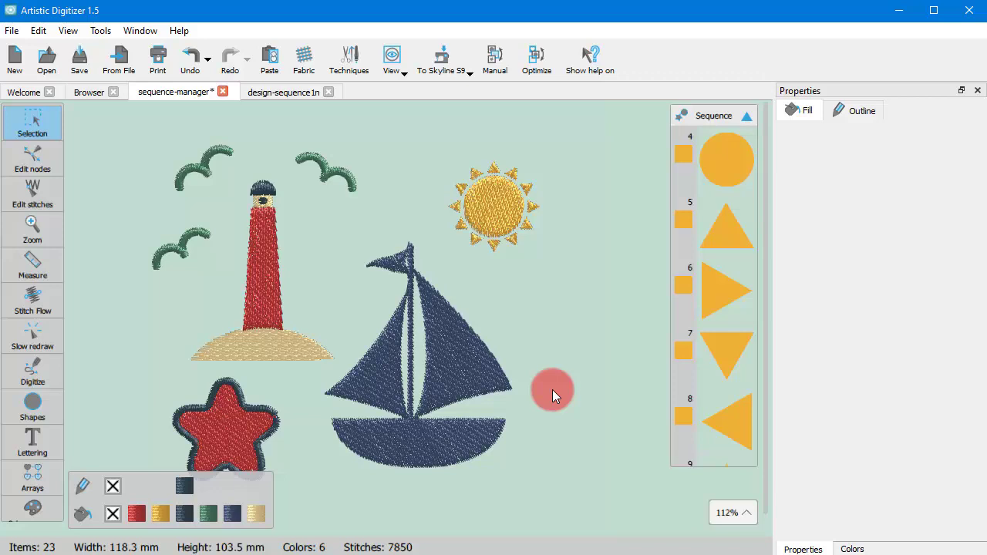
Select the first bird in the sequence and place it ahead of item 17 with Move Before
{"action": "scroll", "coordinate": [737, 247], "scroll_direction": "up", "scroll_amount": 3}
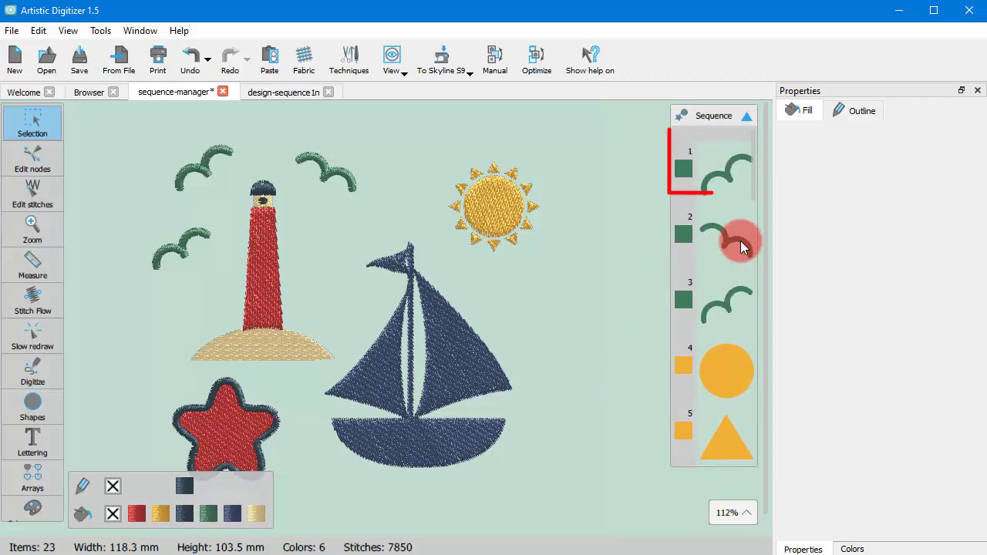
{"action": "left_click", "coordinate": [744, 169]}
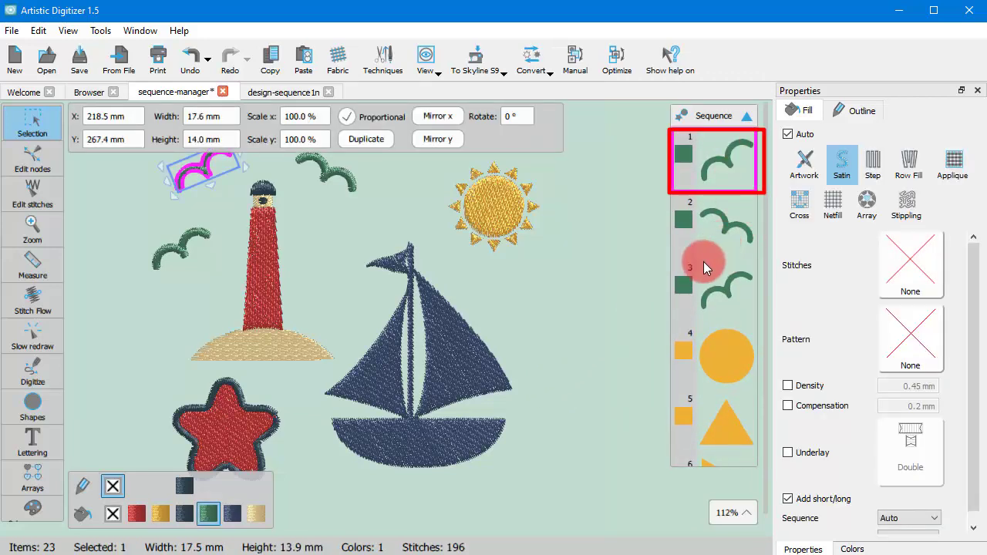
{"action": "scroll", "coordinate": [701, 260], "scroll_direction": "down", "scroll_amount": 3}
{"action": "scroll", "coordinate": [699, 262], "scroll_direction": "down", "scroll_amount": 10}
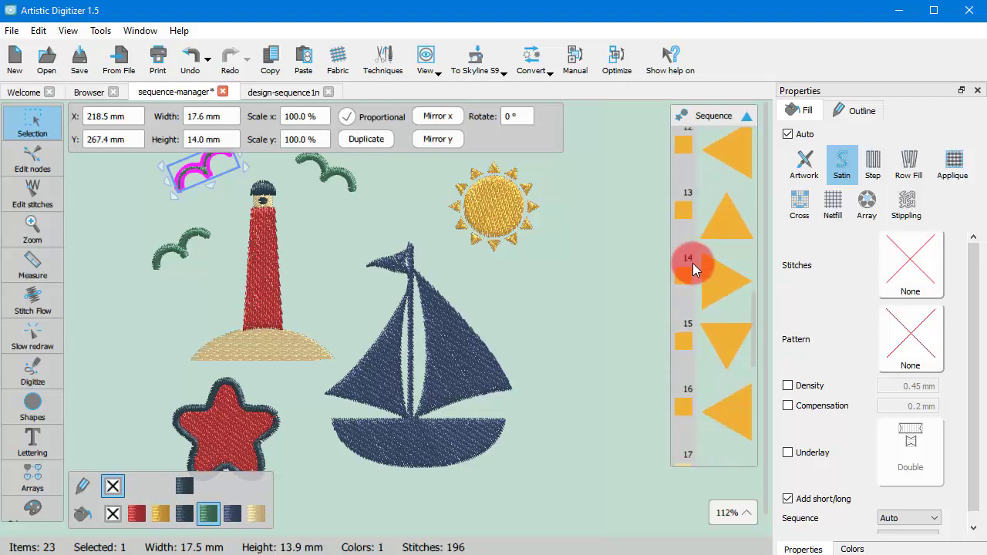
{"action": "right_click", "coordinate": [715, 271]}
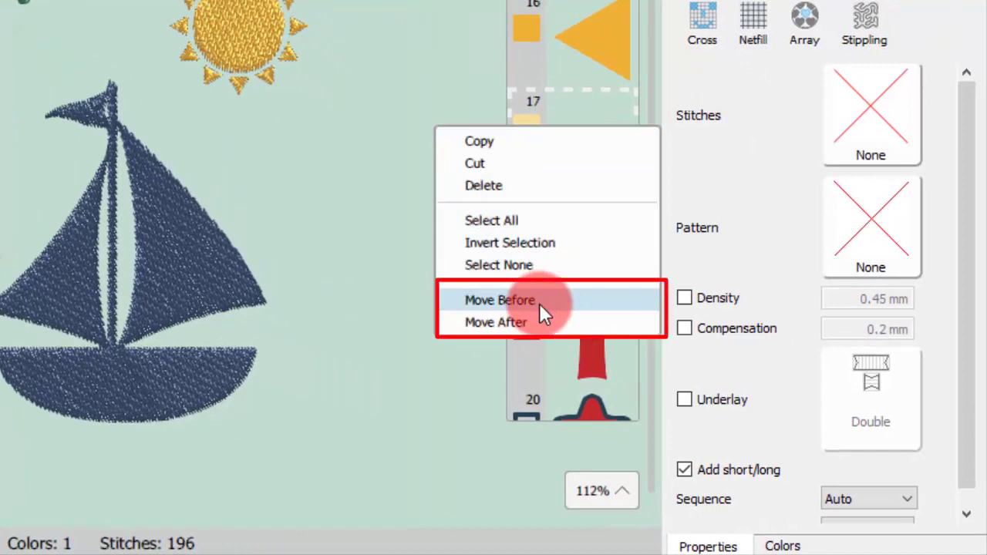
{"action": "left_click", "coordinate": [539, 303]}
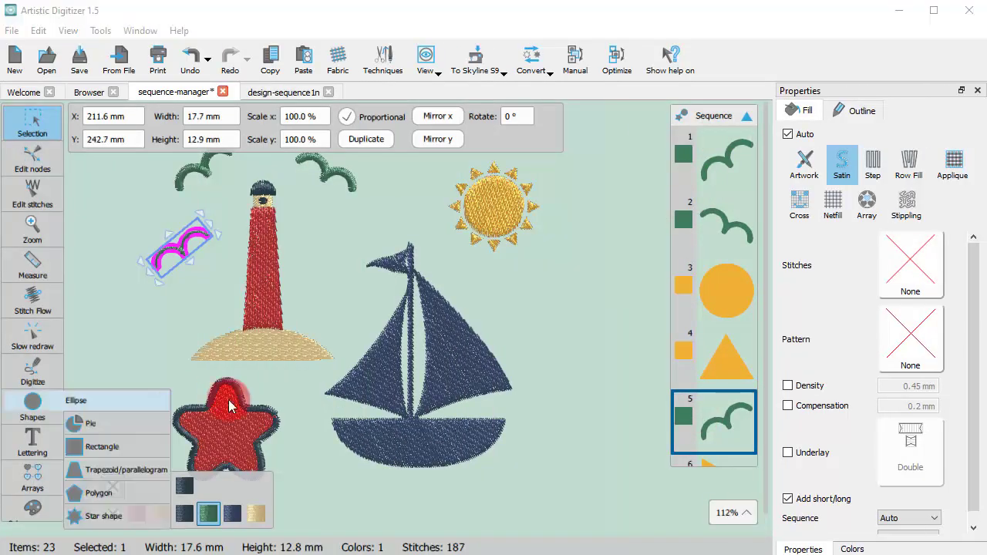
Select the birds in items 1, 2 and 5 of the sequence and apply Join together to them
{"action": "left_click", "coordinate": [703, 179]}
{"action": "left_click", "coordinate": [708, 228], "text": "ctrl"}
{"action": "left_click", "coordinate": [710, 434], "text": "ctrl"}
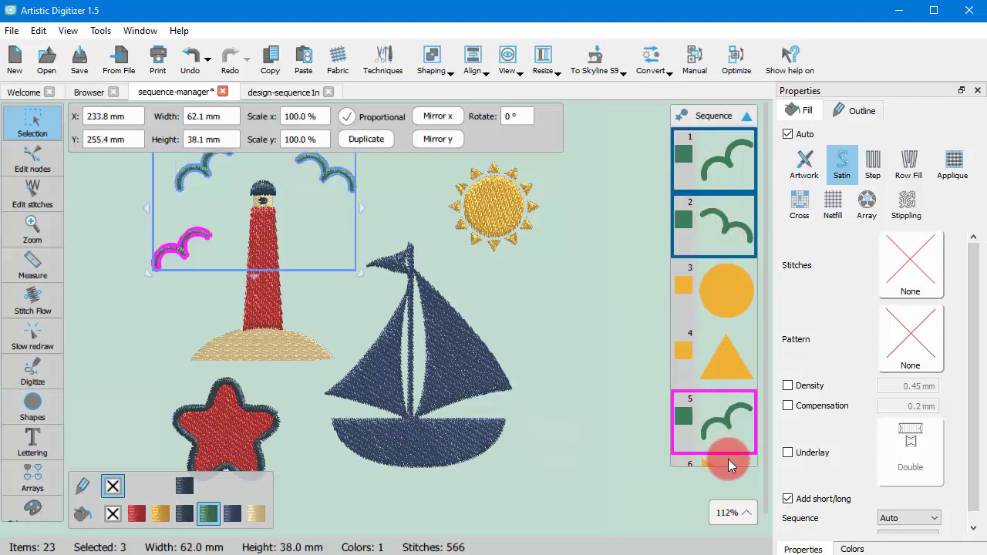
{"action": "right_click", "coordinate": [694, 416]}
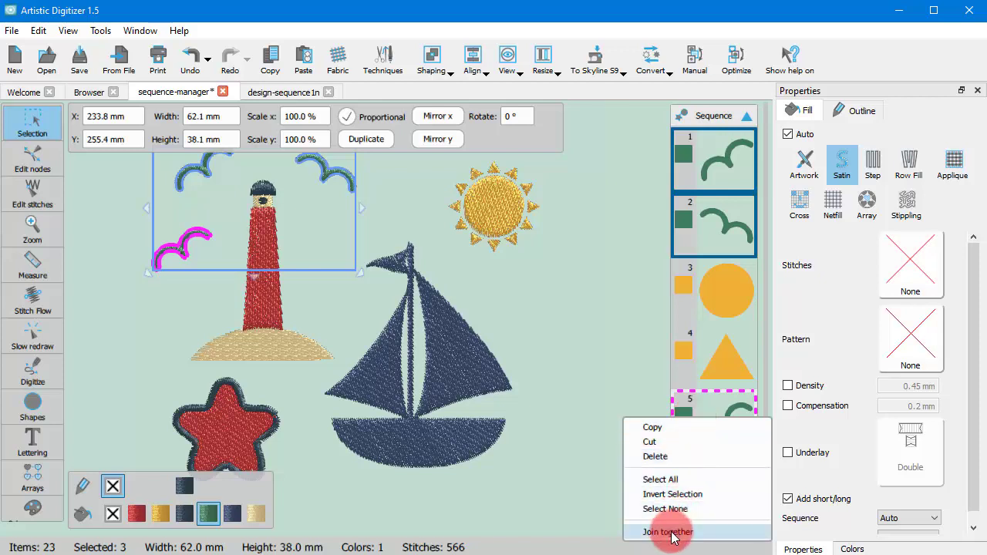
{"action": "left_click", "coordinate": [669, 532]}
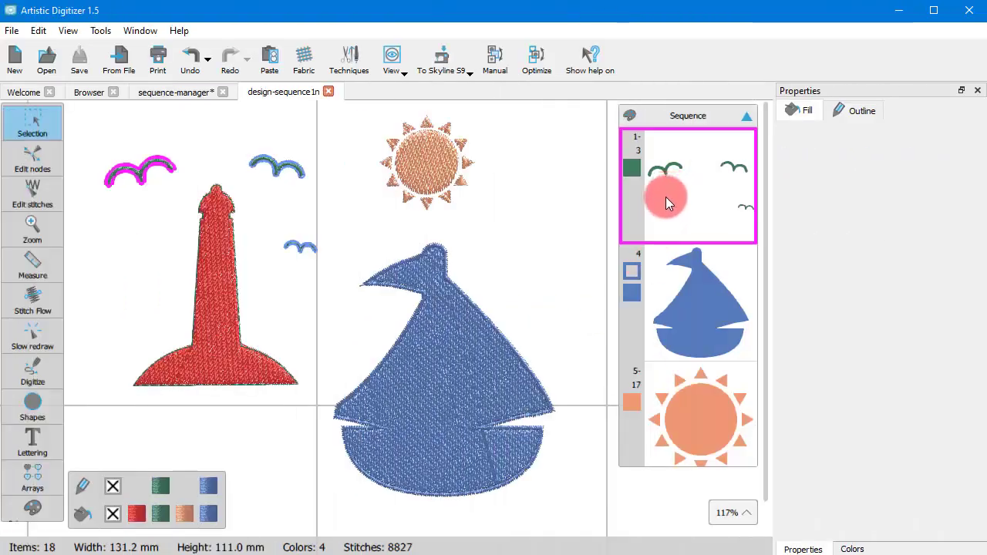
Select the birds, sailboat and sun blocks in the design-sequence1n sequence and reverse their stitching order
{"action": "left_click", "coordinate": [664, 199]}
{"action": "left_click", "coordinate": [676, 297], "text": "ctrl"}
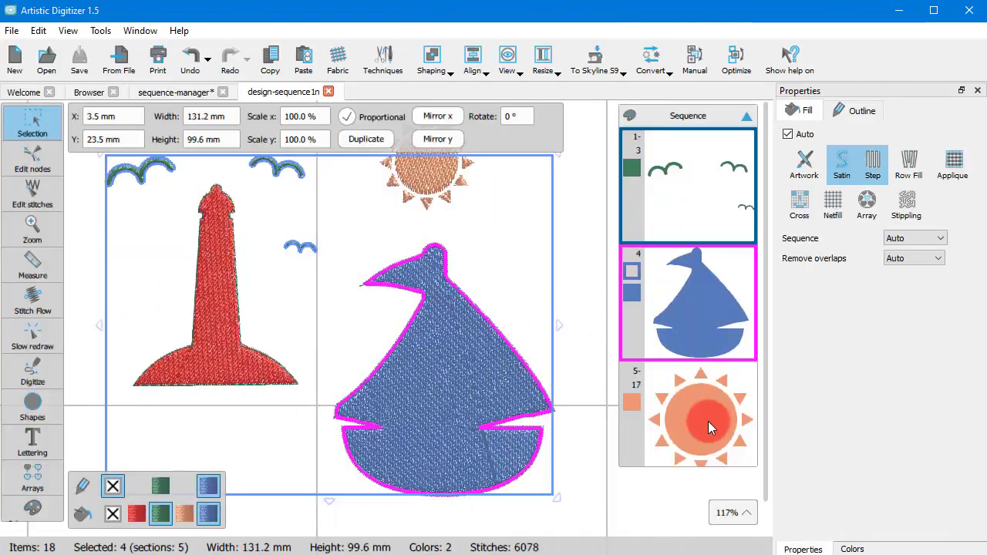
{"action": "left_click", "coordinate": [679, 385], "text": "ctrl"}
{"action": "left_click", "coordinate": [660, 307]}
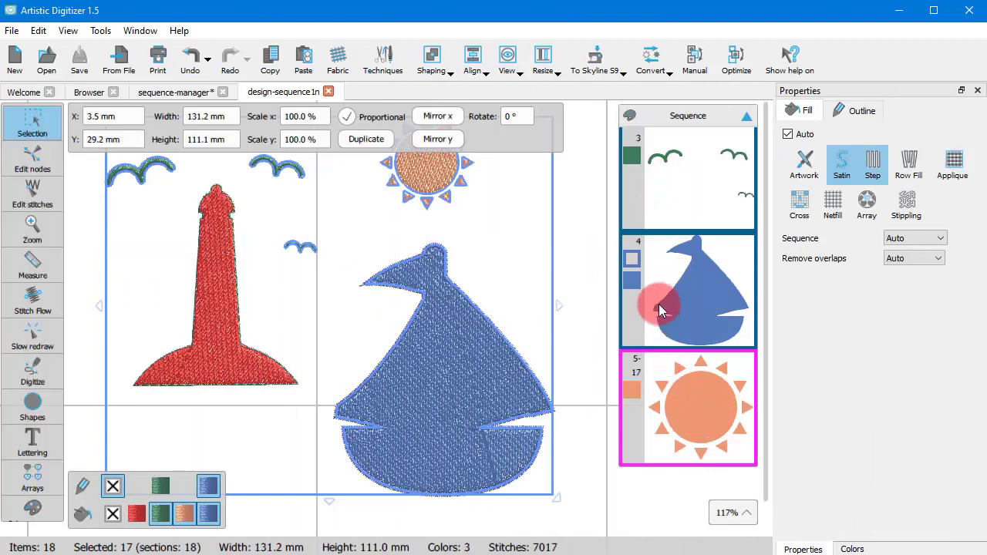
{"action": "right_click", "coordinate": [662, 180]}
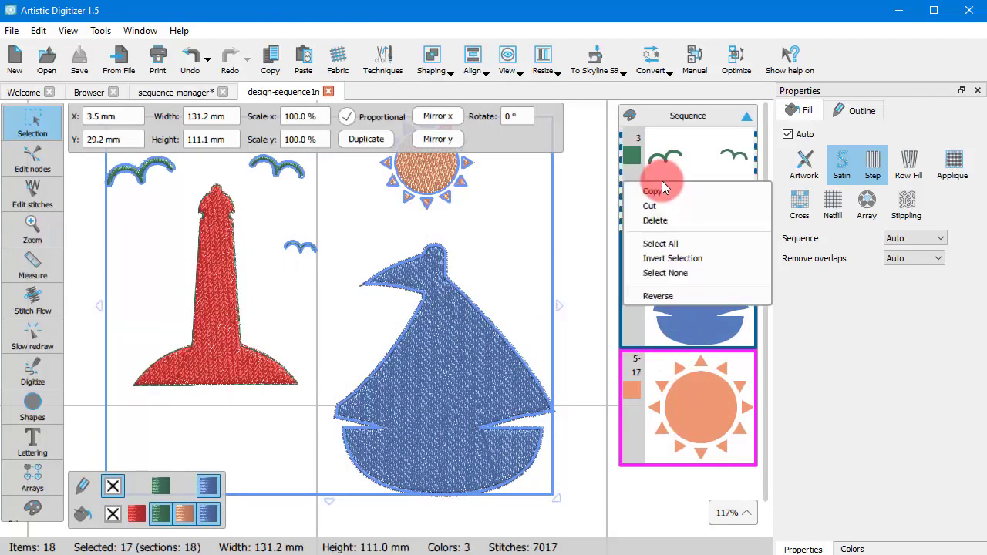
{"action": "left_click", "coordinate": [657, 295]}
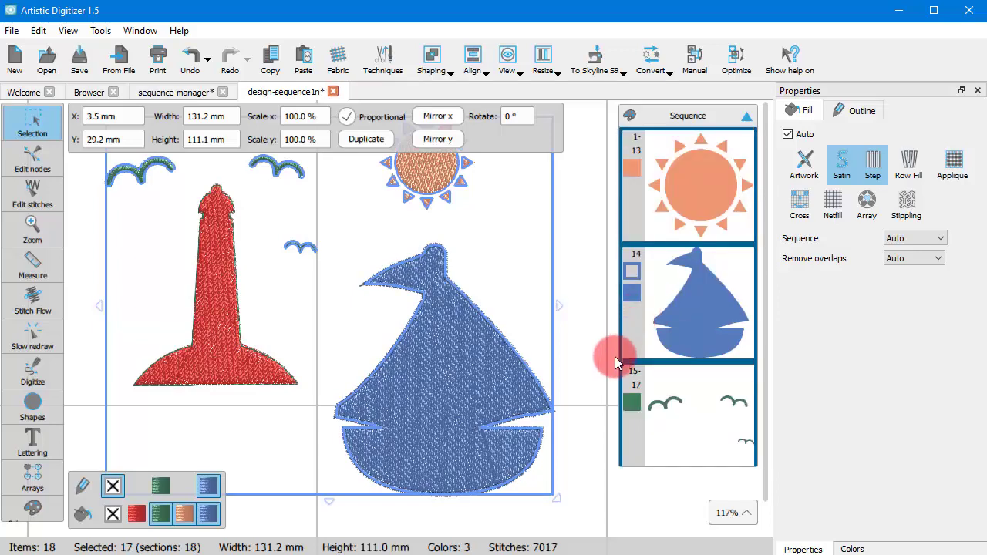
Reverse the stitching order of the selected birds, sailboat and sun blocks two more times
{"action": "right_click", "coordinate": [678, 196]}
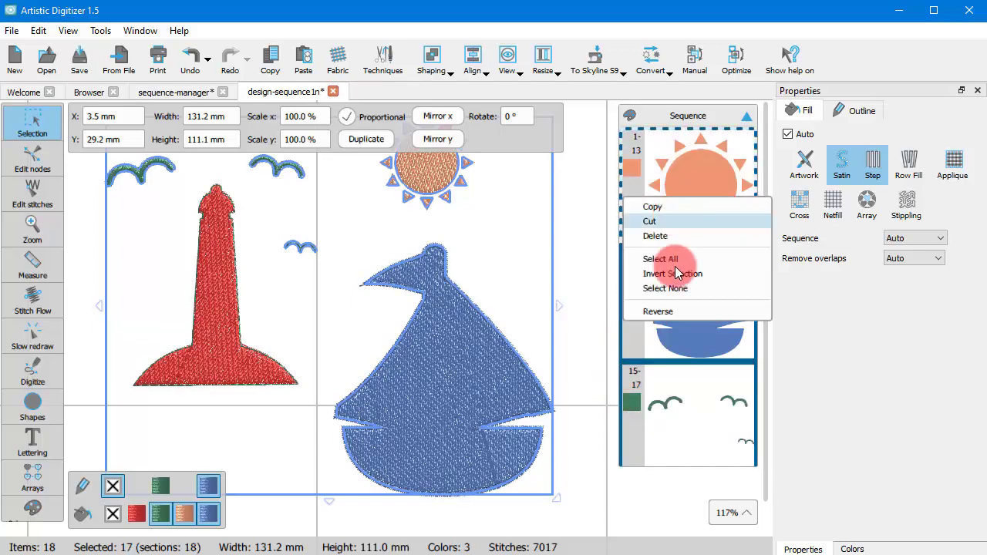
{"action": "left_click", "coordinate": [674, 314]}
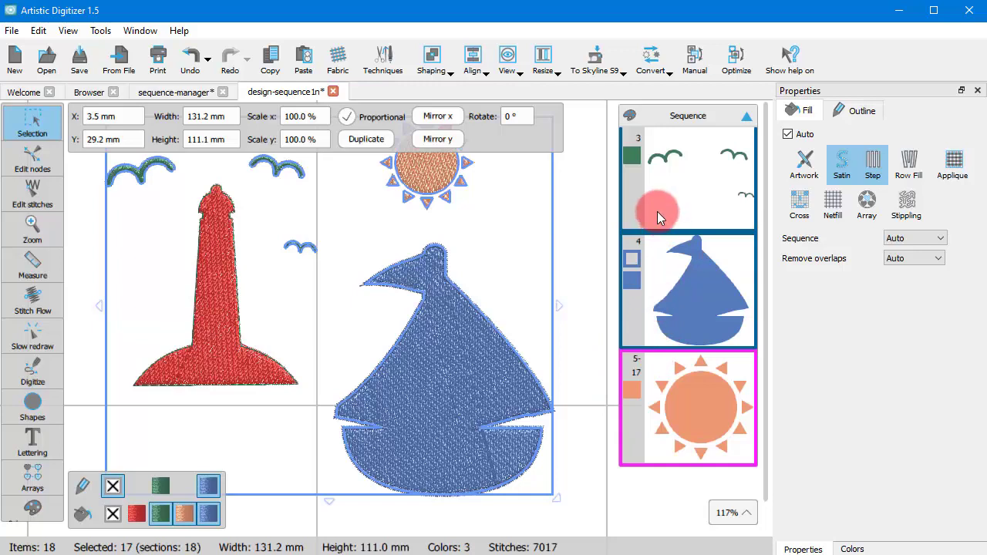
{"action": "right_click", "coordinate": [657, 211]}
{"action": "left_click", "coordinate": [652, 327]}
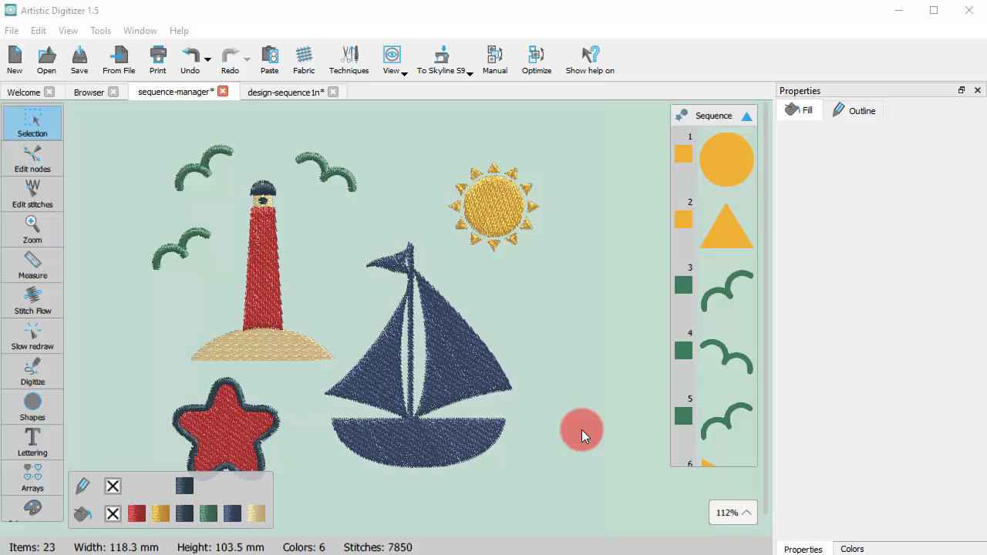
Move the yellow sun block after the green birds in the sequence's color view, and return to the object view
{"action": "left_click", "coordinate": [677, 113]}
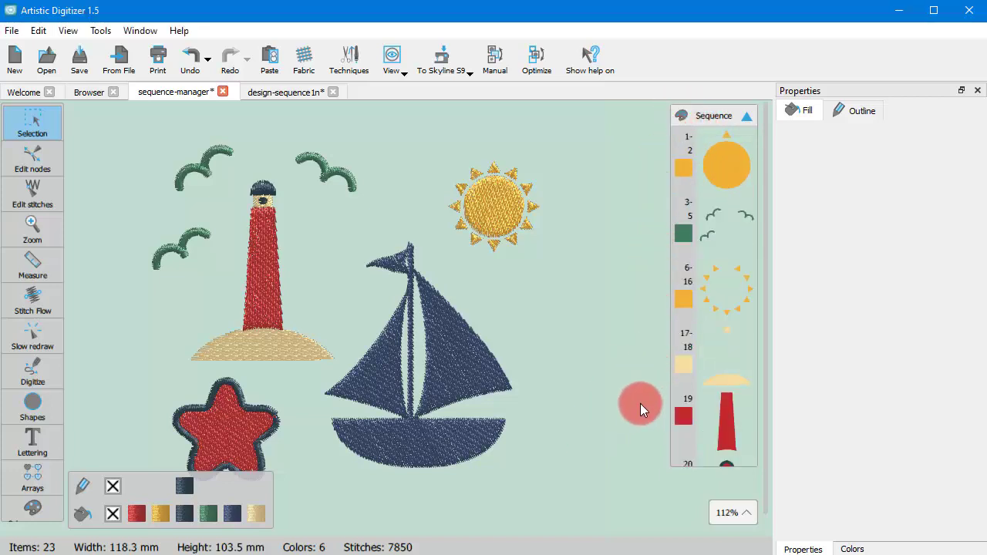
{"action": "left_click_drag", "start_coordinate": [707, 194], "coordinate": [710, 266]}
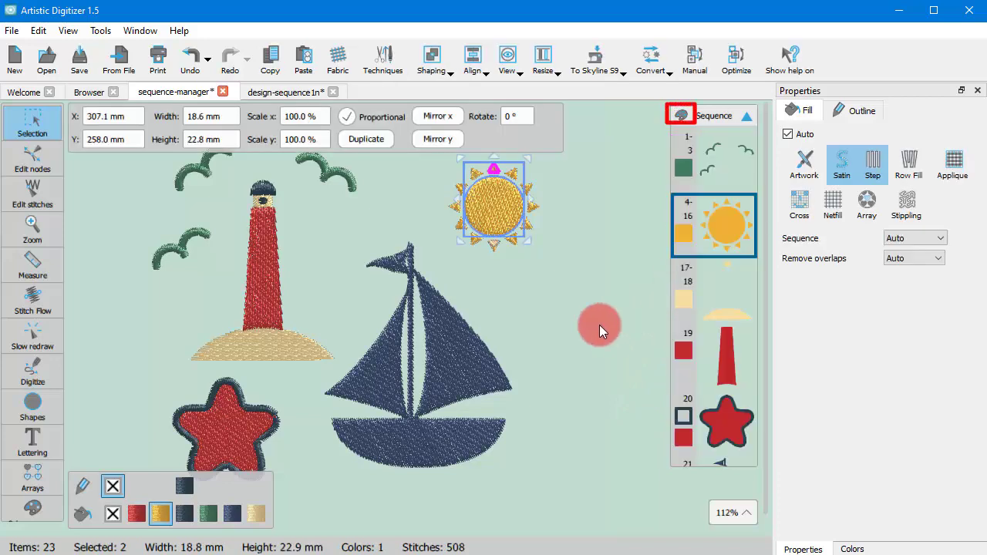
{"action": "left_click", "coordinate": [676, 114]}
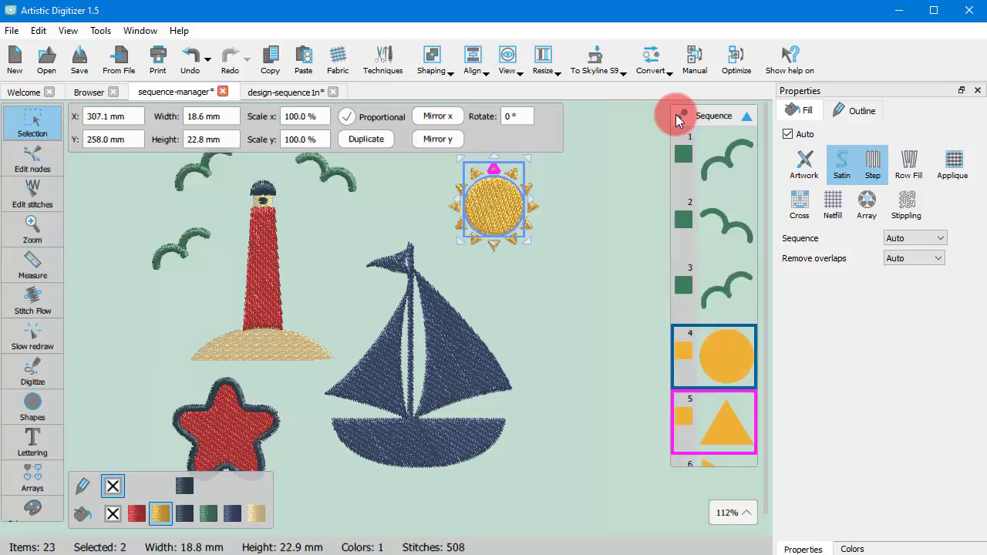
Look through the individual objects in the sequence, switch it back to color view and clear the selection
{"action": "scroll", "coordinate": [714, 219], "scroll_direction": "down", "scroll_amount": 5}
{"action": "scroll", "coordinate": [687, 255], "scroll_direction": "up", "scroll_amount": 8}
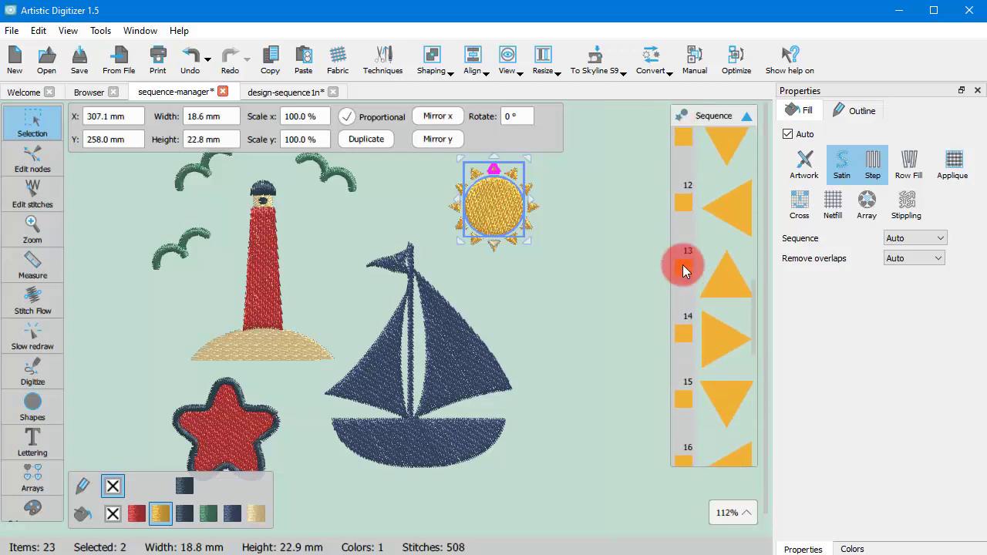
{"action": "left_click", "coordinate": [676, 116]}
{"action": "left_click", "coordinate": [618, 202]}
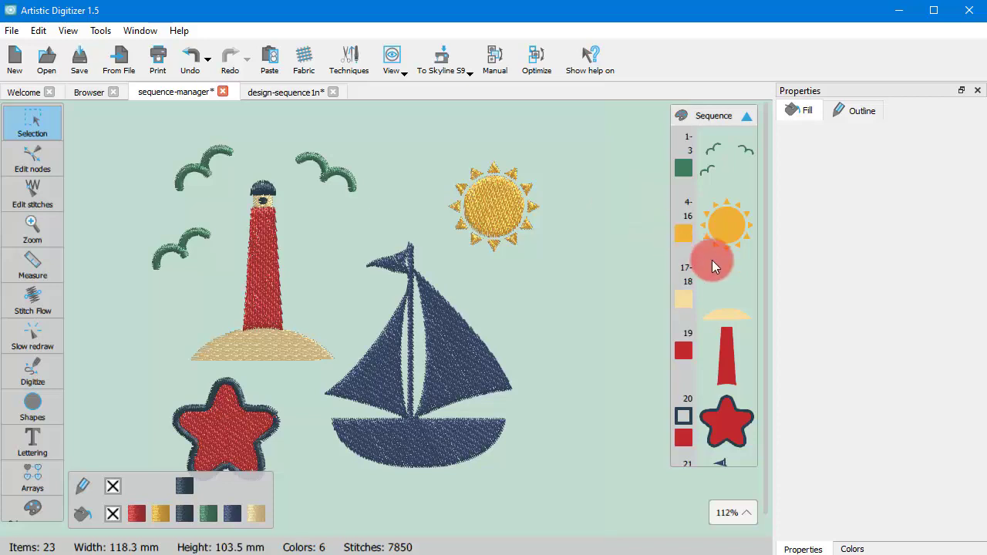
Widen the sequence manager, narrow it to smaller thumbnails, and collapse and expand its list
{"action": "left_click_drag", "start_coordinate": [661, 265], "coordinate": [640, 266]}
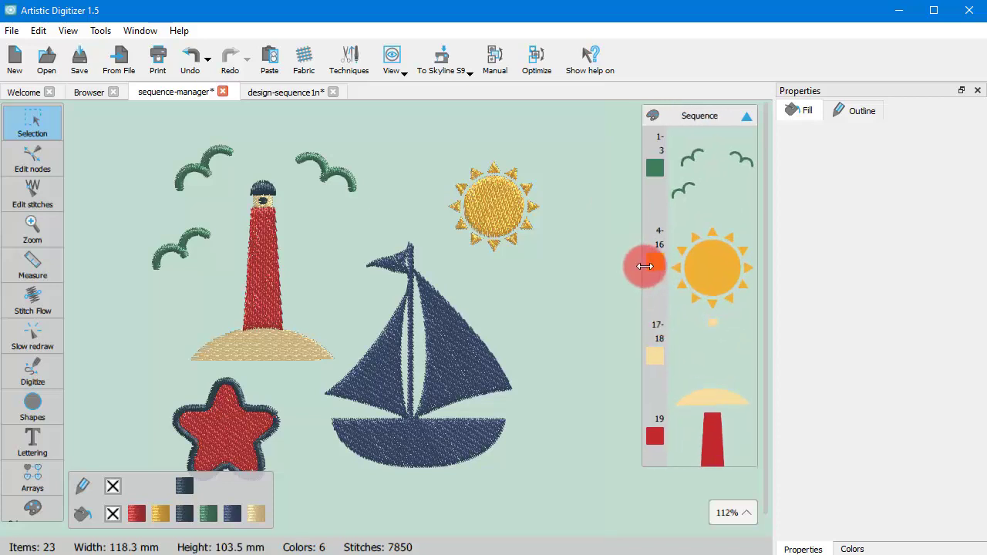
{"action": "left_click_drag", "start_coordinate": [646, 266], "coordinate": [647, 267]}
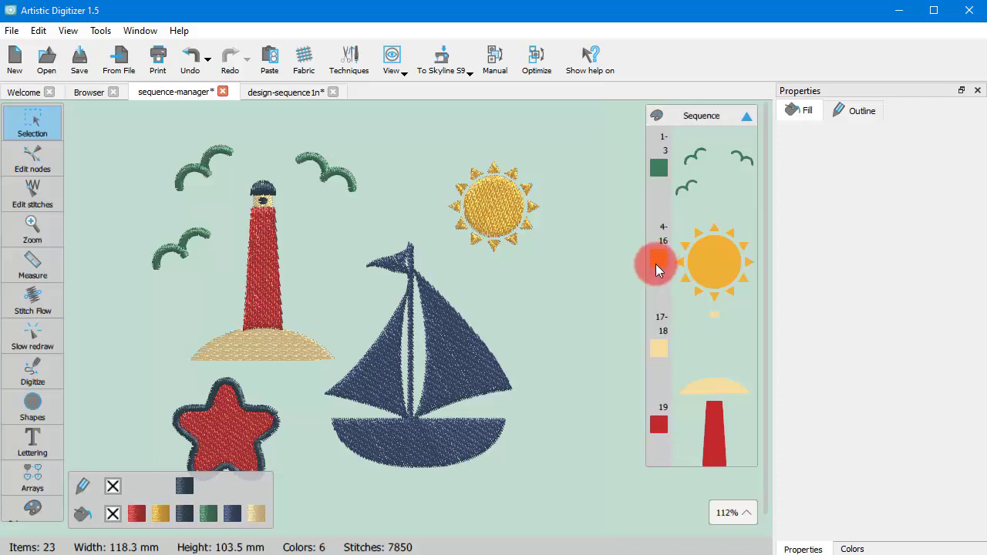
{"action": "left_click_drag", "start_coordinate": [646, 273], "coordinate": [676, 297]}
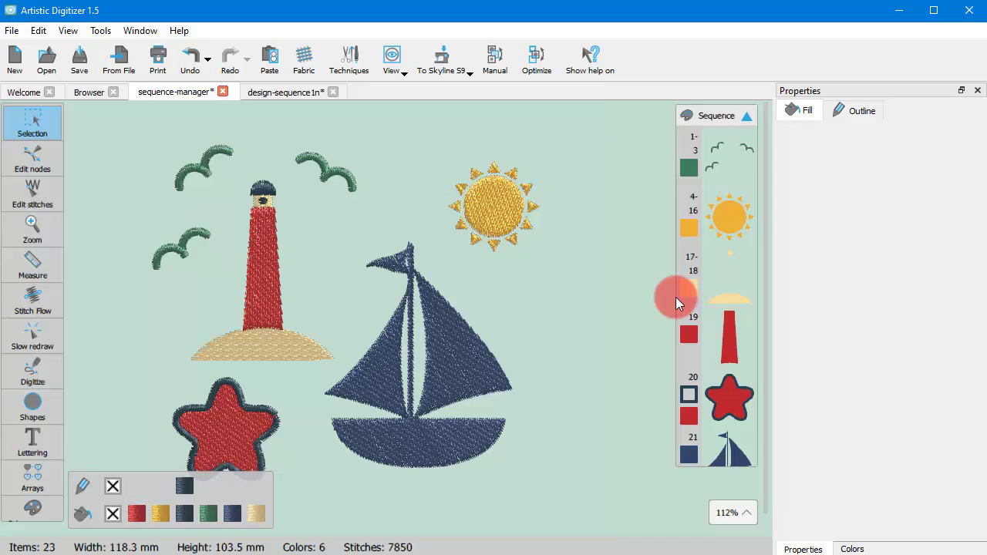
{"action": "left_click", "coordinate": [747, 116]}
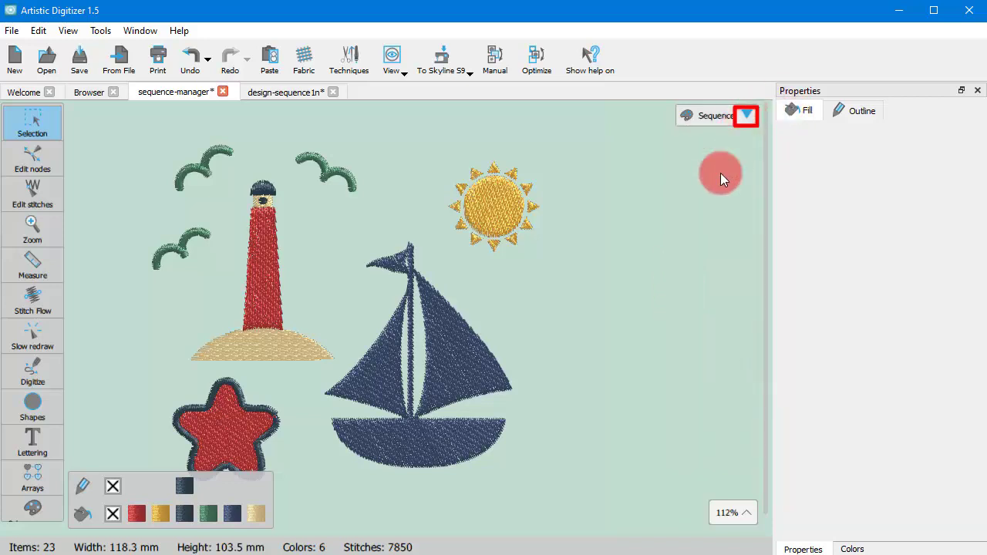
{"action": "left_click", "coordinate": [747, 116]}
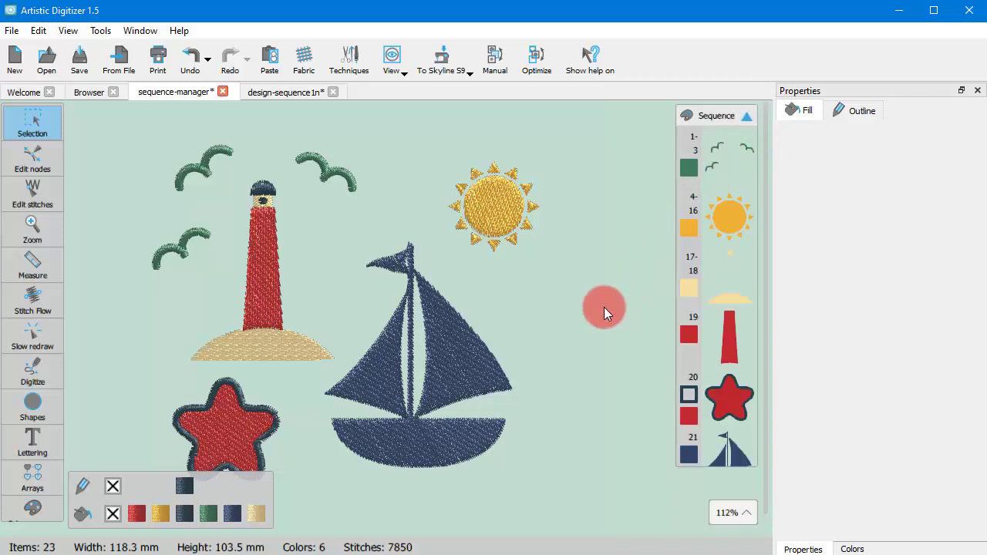